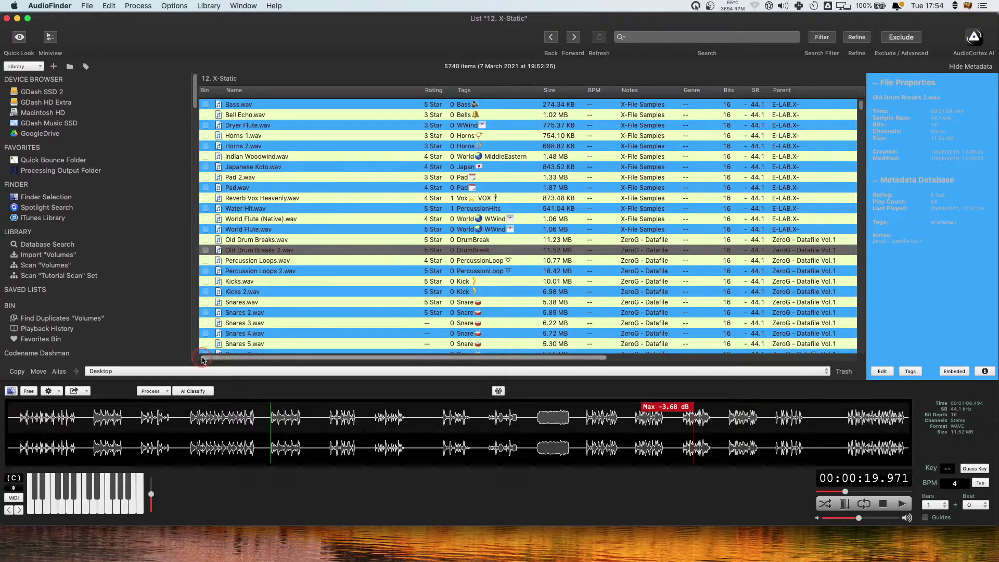
{"action": "left_click", "coordinate": [151, 391]}
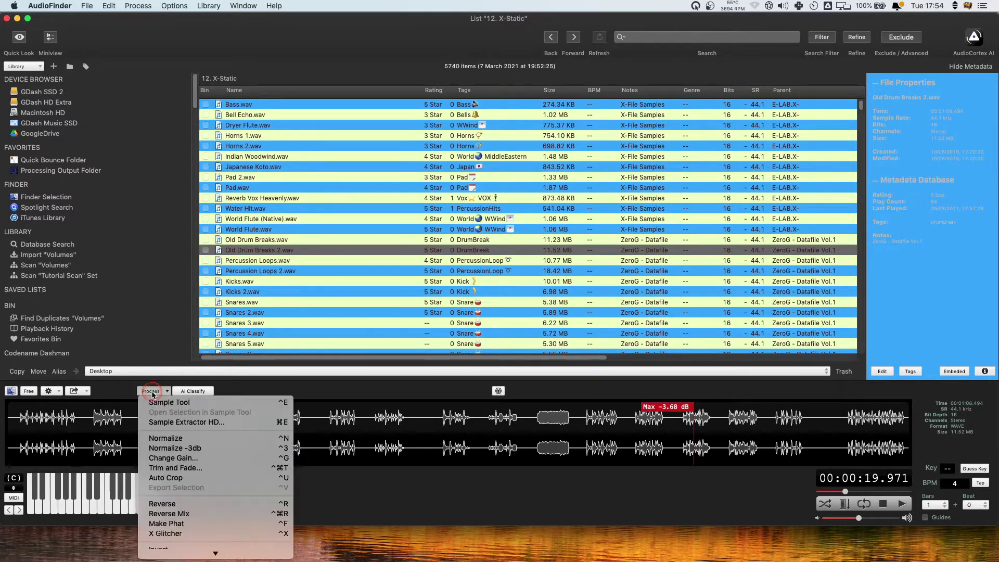
{"action": "left_click", "coordinate": [191, 427]}
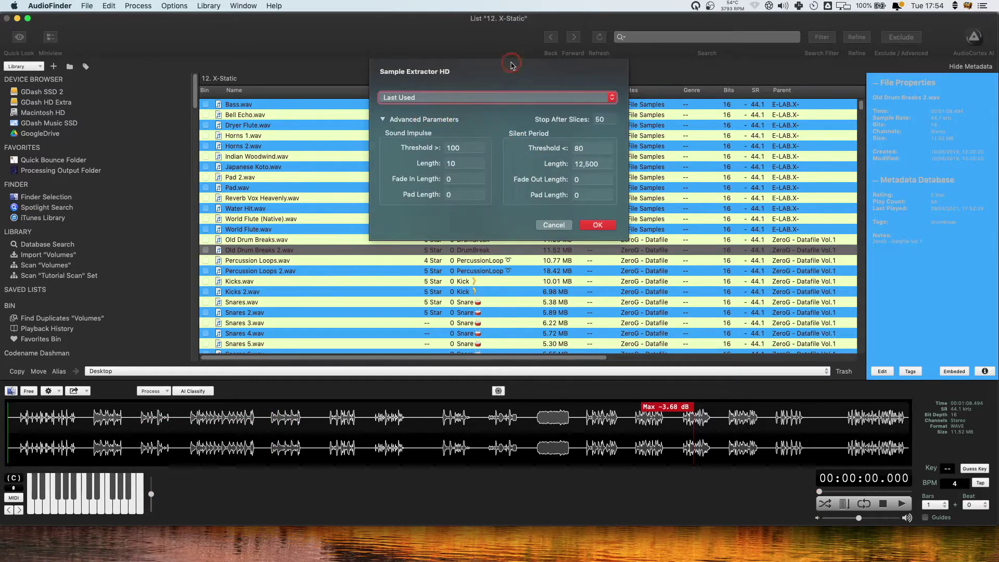
{"action": "key", "text": "Escape"}
{"action": "left_click", "coordinate": [155, 391]}
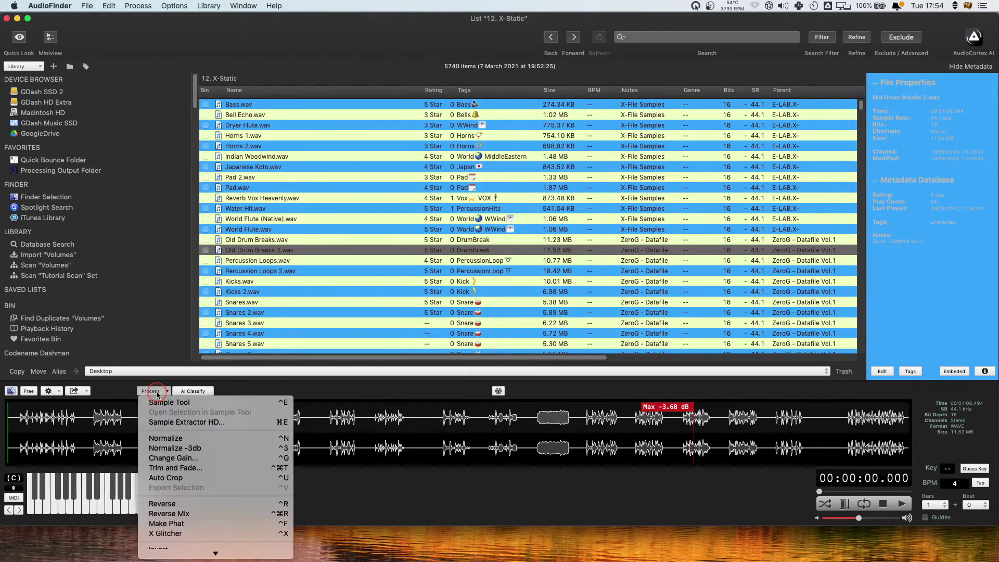
{"action": "left_click", "coordinate": [158, 393]}
{"action": "left_click", "coordinate": [141, 6]}
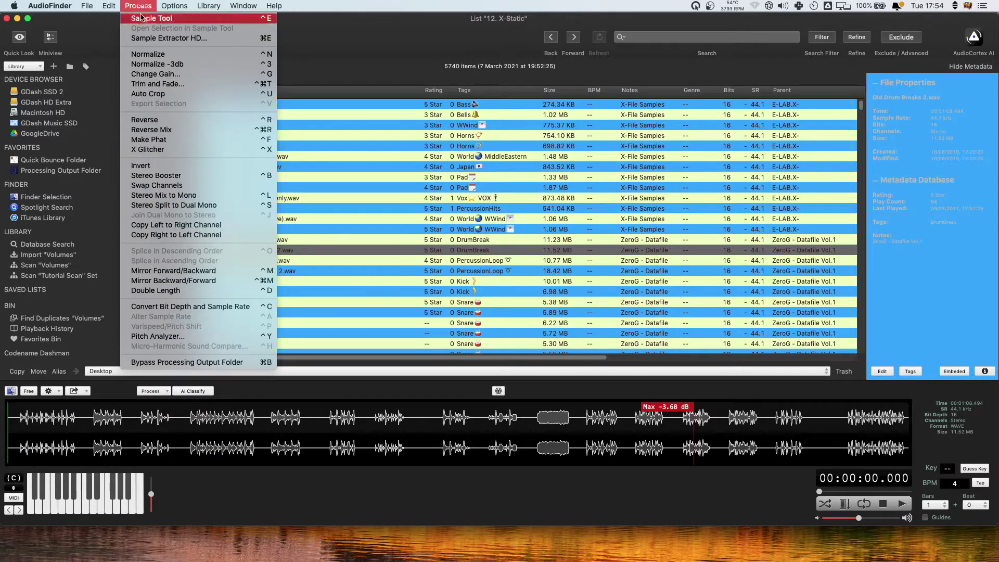
{"action": "left_click", "coordinate": [168, 39]}
{"action": "left_click", "coordinate": [241, 255]}
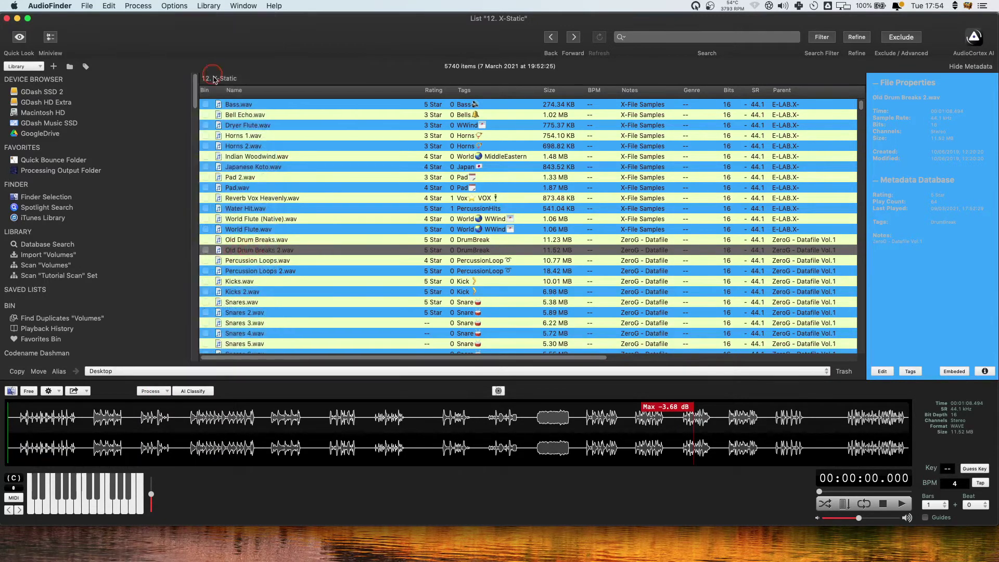
- Run Sample Extractor HD on Old Drum Breaks 2.wav with the preset All purpose synths and loops, and open the processing output folder
{"action": "left_click", "coordinate": [139, 6]}
{"action": "left_click", "coordinate": [168, 39]}
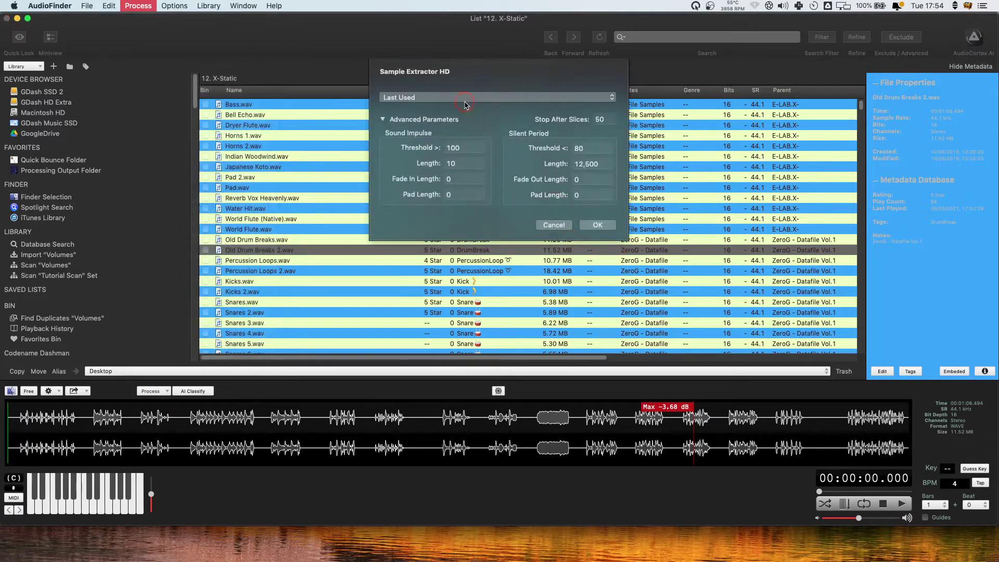
{"action": "left_click", "coordinate": [464, 99]}
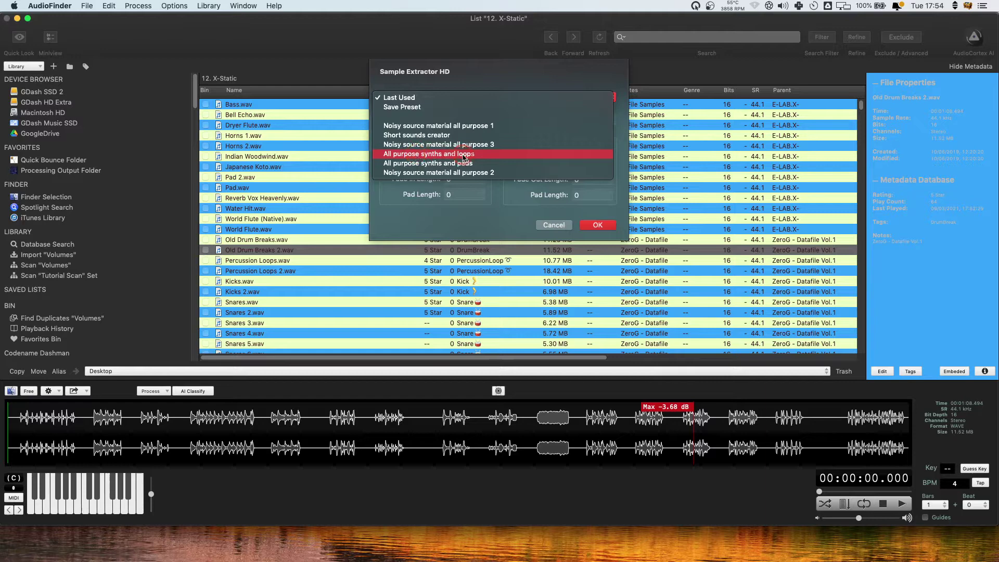
{"action": "left_click", "coordinate": [437, 154]}
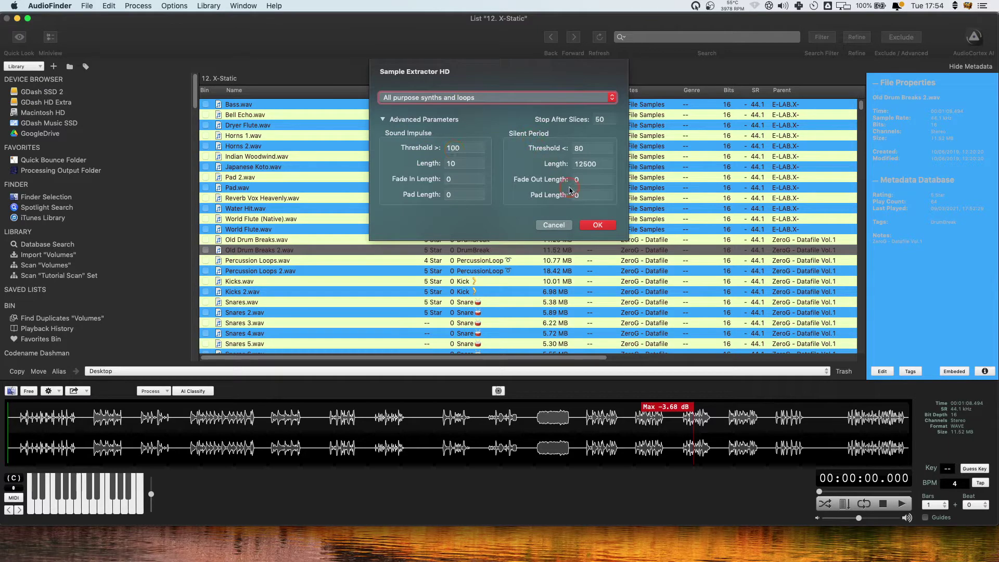
{"action": "left_click", "coordinate": [598, 225]}
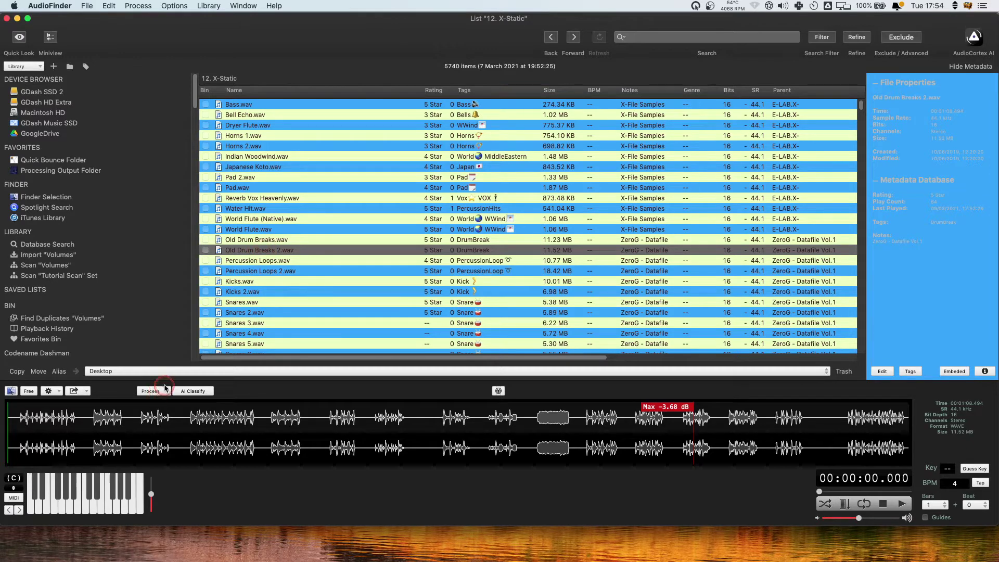
{"action": "left_click", "coordinate": [71, 171]}
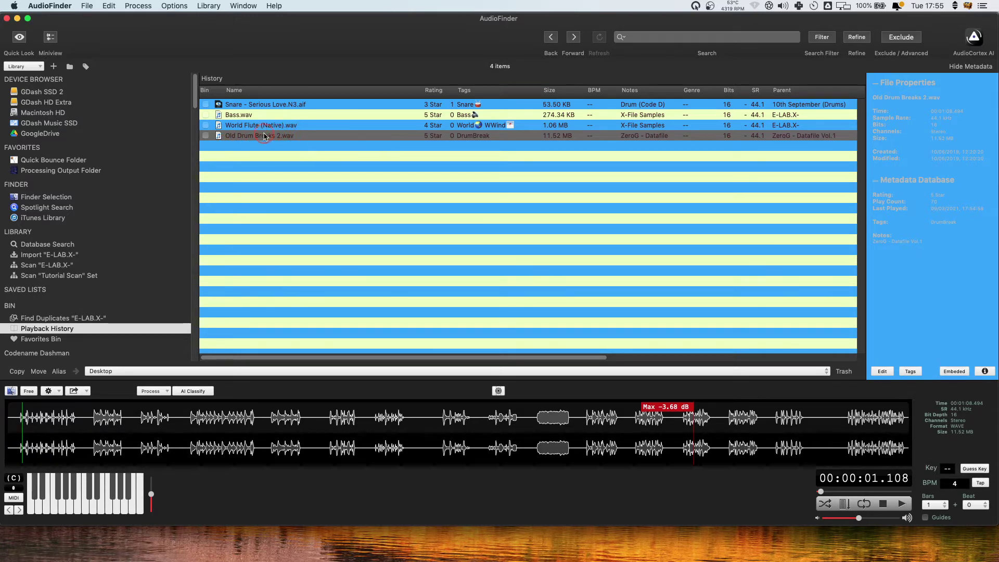
- Reveal Old Drum Breaks 2.wav from the playback history in Finder and look through its ZeroG - Datafile Vol.1 folder
{"action": "right_click", "coordinate": [258, 138]}
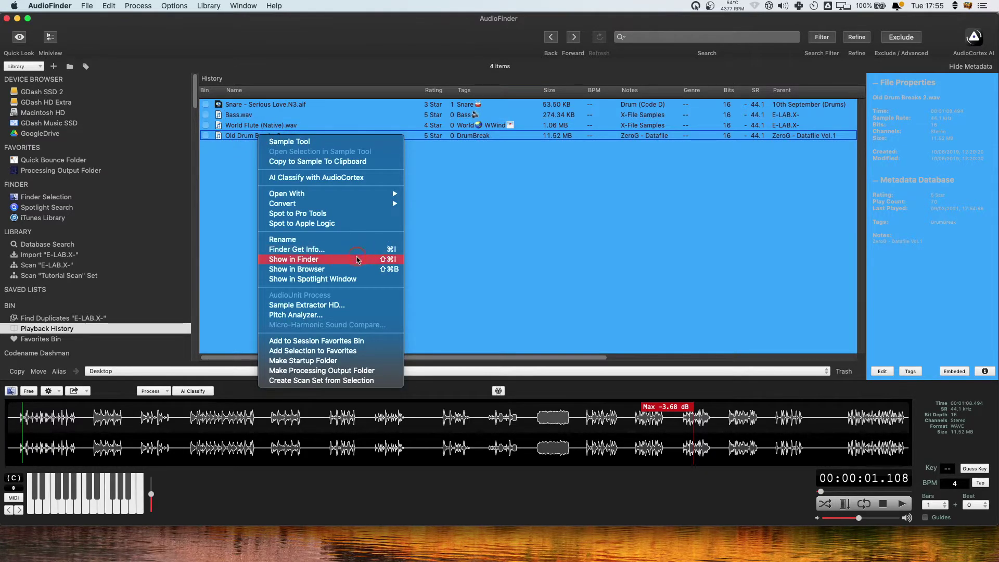
{"action": "left_click", "coordinate": [319, 260]}
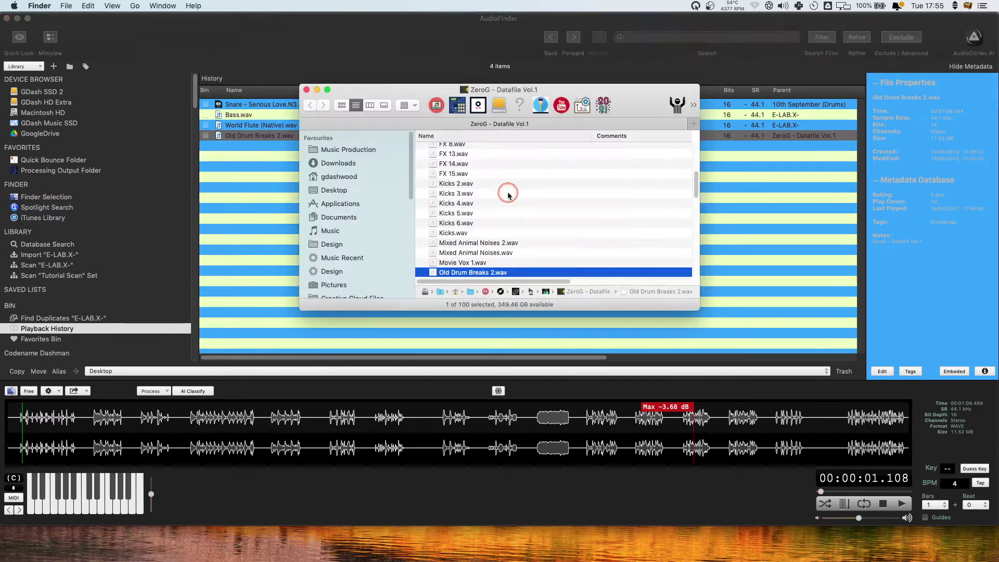
{"action": "left_click_drag", "start_coordinate": [619, 96], "coordinate": [760, 140]}
{"action": "scroll", "coordinate": [743, 254], "scroll_direction": "up", "scroll_amount": 1}
{"action": "scroll", "coordinate": [743, 254], "scroll_direction": "up", "scroll_amount": 5}
{"action": "scroll", "coordinate": [702, 252], "scroll_direction": "down", "scroll_amount": 2}
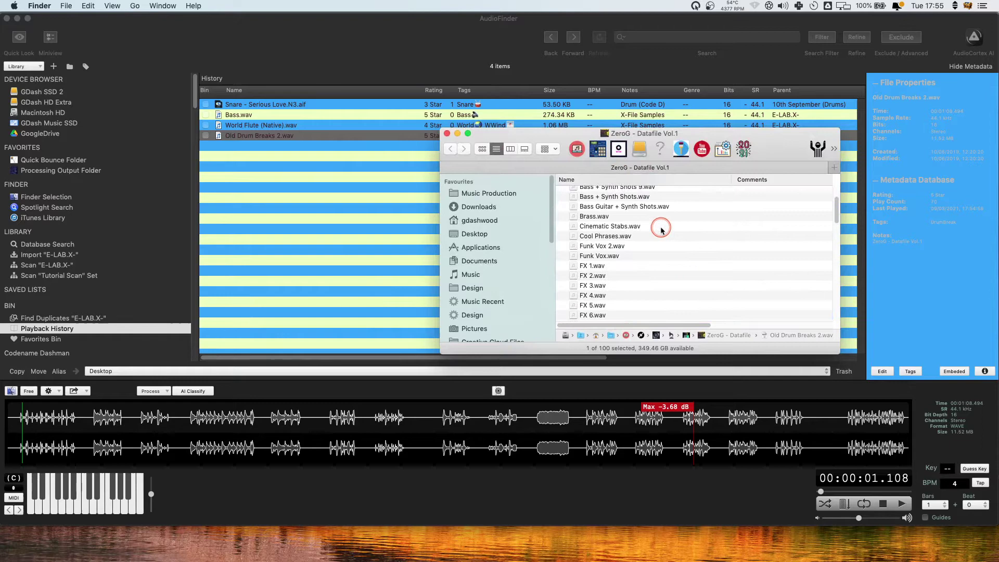
- Show Old Drum Breaks 2.wav's folder in the AudioFinder browser and look through the samples, including Percussion Loops 2.wav
{"action": "left_click", "coordinate": [271, 140]}
{"action": "right_click", "coordinate": [272, 139]}
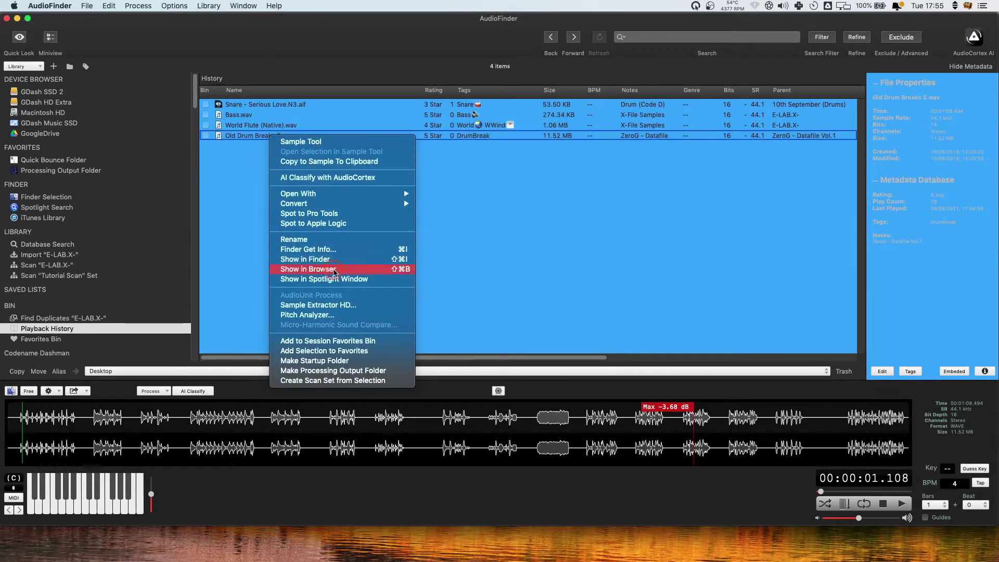
{"action": "left_click", "coordinate": [314, 118]}
{"action": "scroll", "coordinate": [435, 196], "scroll_direction": "up", "scroll_amount": 5}
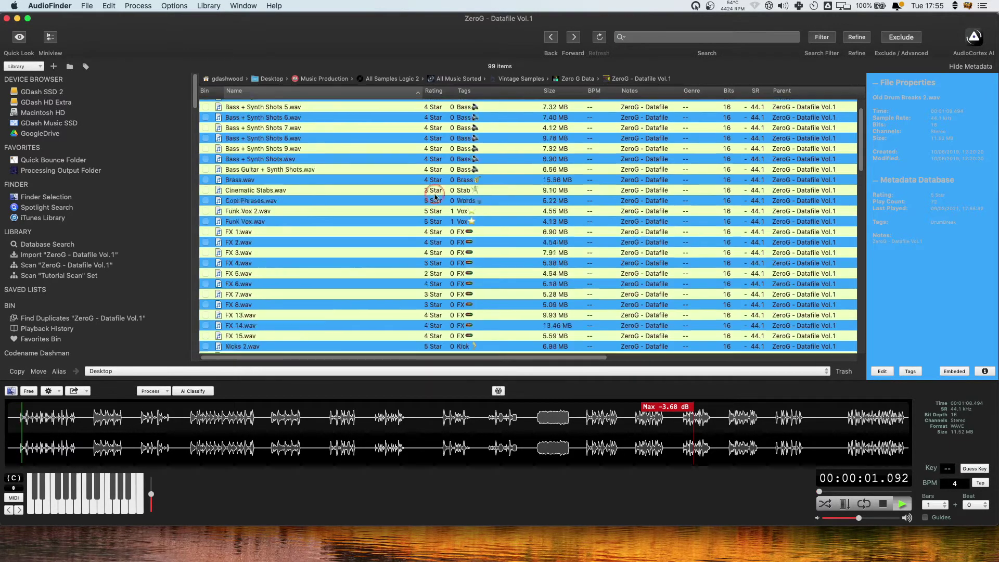
{"action": "scroll", "coordinate": [345, 229], "scroll_direction": "down", "scroll_amount": 15}
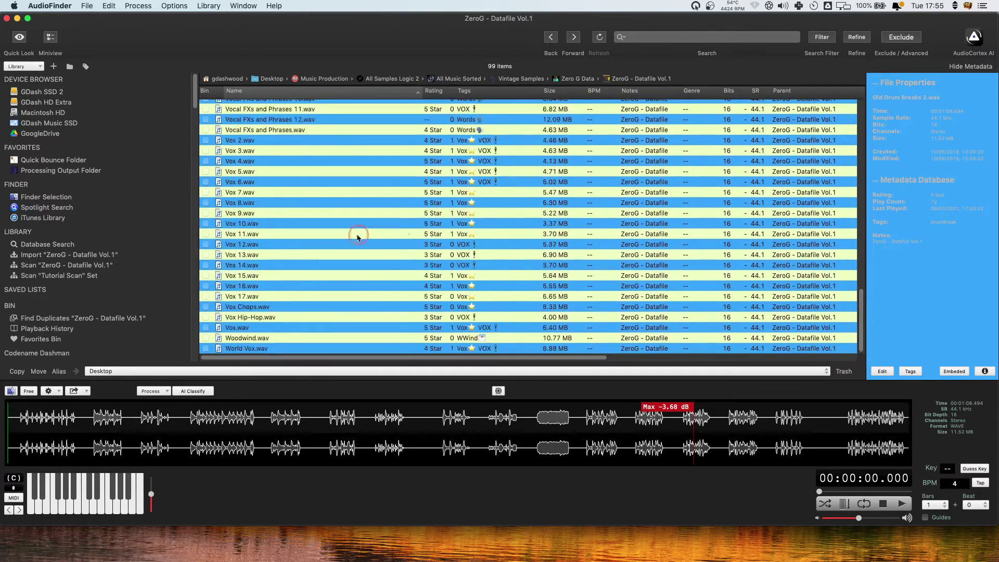
{"action": "scroll", "coordinate": [306, 211], "scroll_direction": "up", "scroll_amount": 3}
{"action": "left_click", "coordinate": [640, 156]}
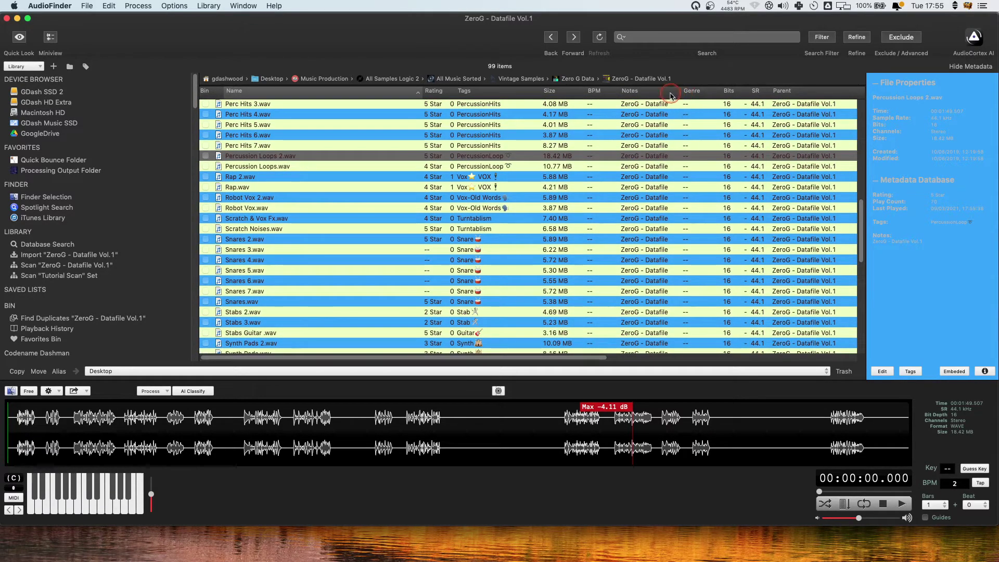
{"action": "scroll", "coordinate": [296, 208], "scroll_direction": "up", "scroll_amount": 10}
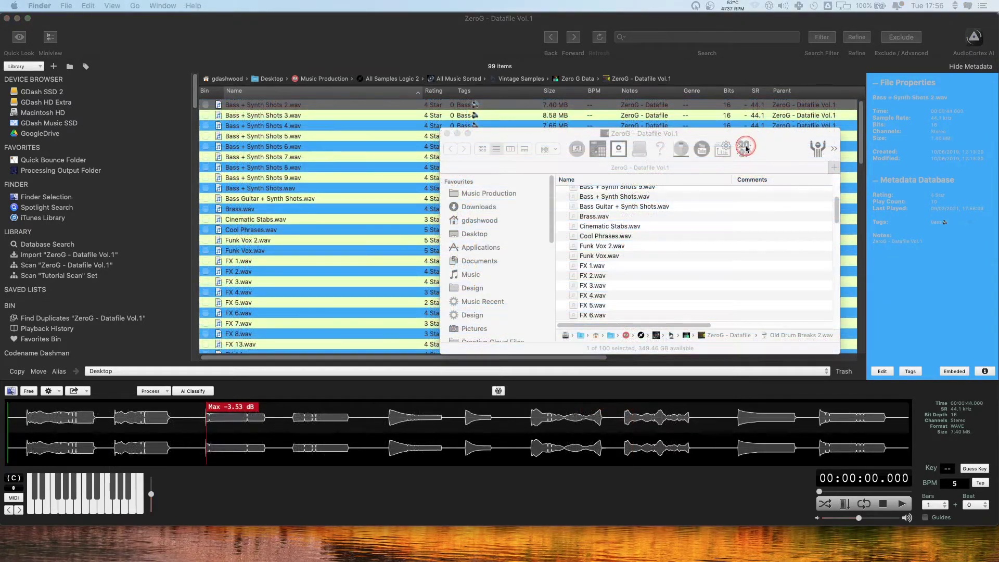
- Switch to Finder and create a folder named Sample CD Zero G on the GDash HD Extra drive
{"action": "left_click", "coordinate": [700, 134]}
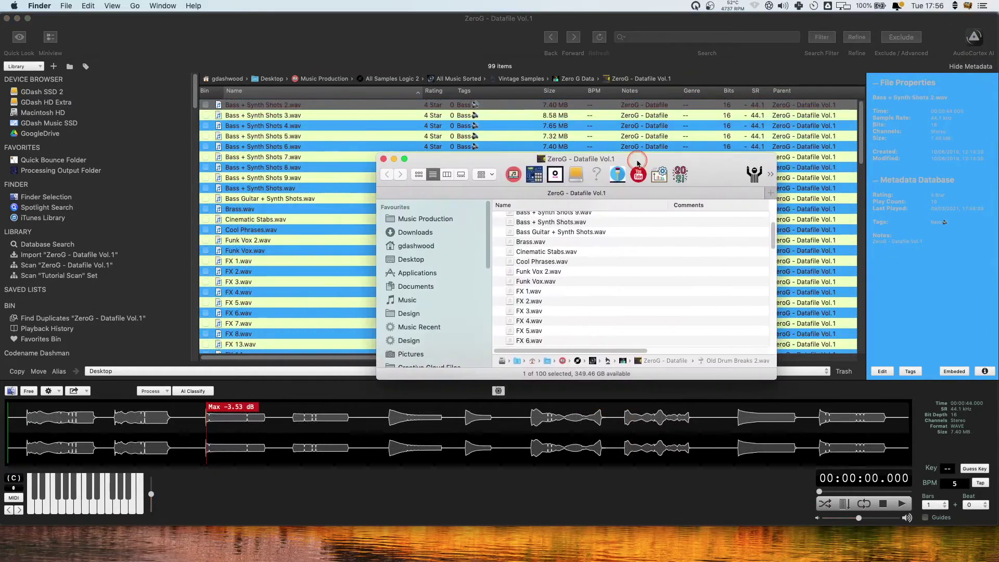
{"action": "scroll", "coordinate": [441, 296], "scroll_direction": "down", "scroll_amount": 3}
{"action": "scroll", "coordinate": [441, 296], "scroll_direction": "down", "scroll_amount": 2}
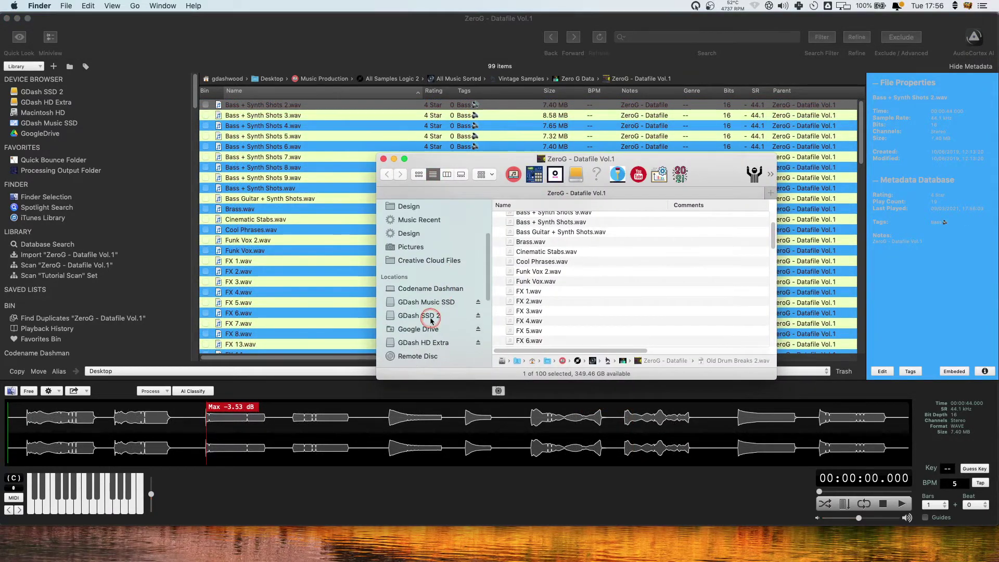
{"action": "left_click", "coordinate": [423, 342]}
{"action": "right_click", "coordinate": [543, 306]}
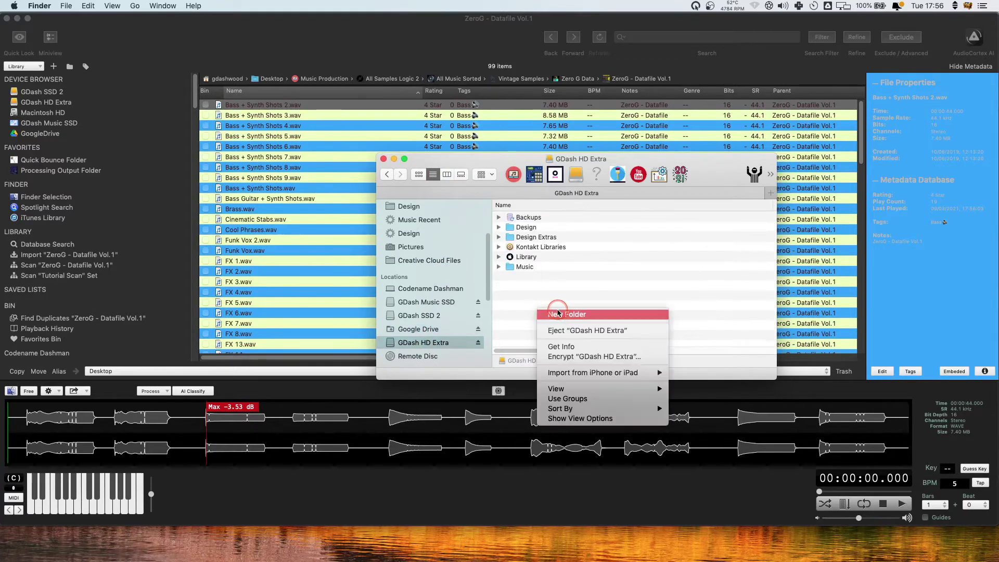
{"action": "left_click", "coordinate": [553, 313]}
{"action": "type", "text": "Sample CD"}
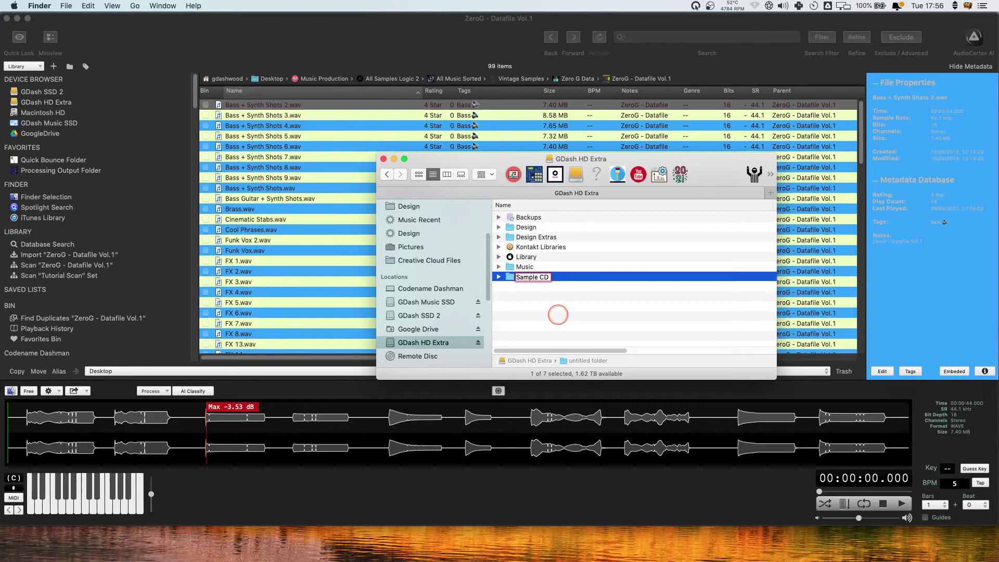
{"action": "type", "text": " Zero"}
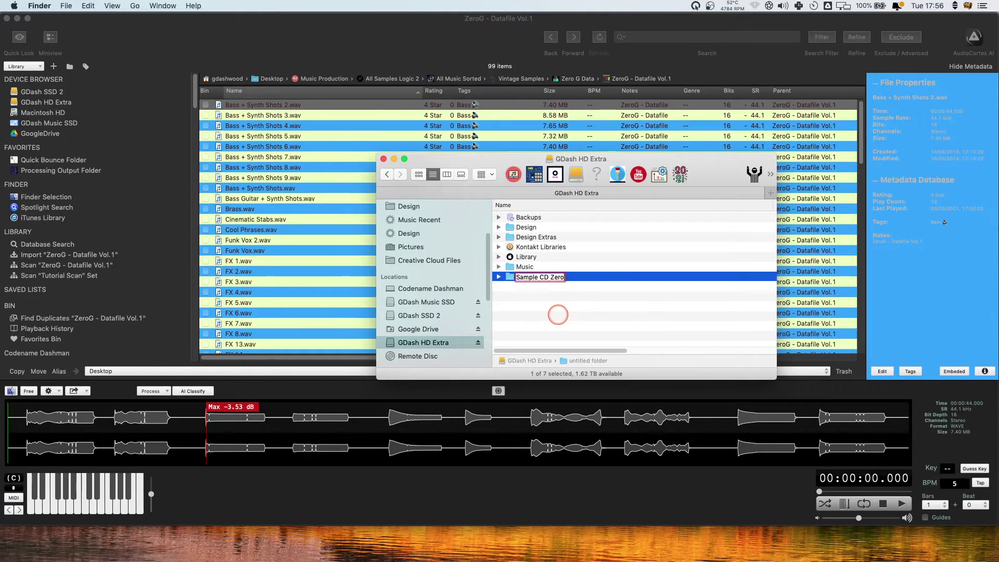
{"action": "type", "text": " G"}
{"action": "key", "text": "Return"}
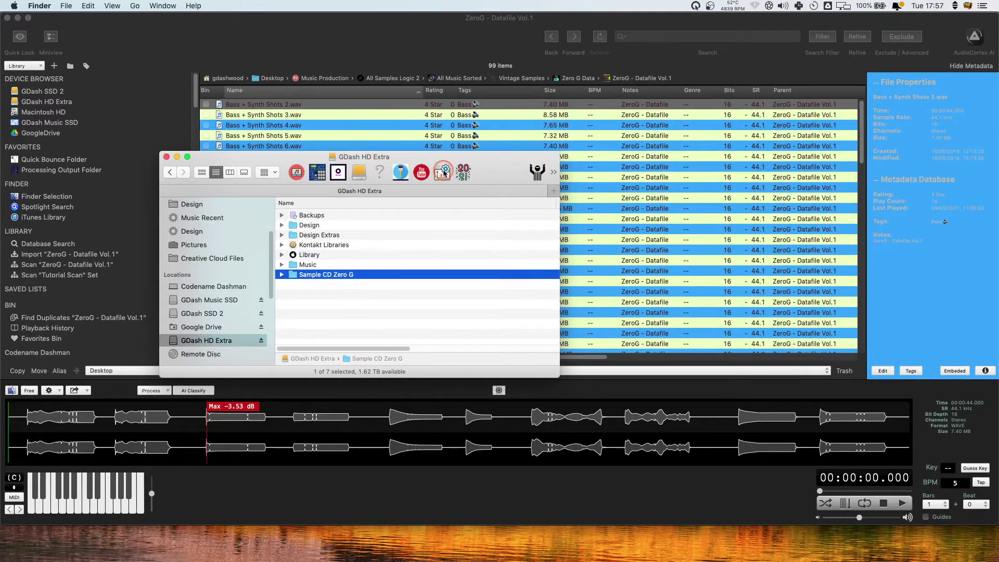
- Copy FX 8.wav from the sample list into the Sample CD Zero G folder and show that folder's contents
{"action": "left_click_drag", "start_coordinate": [489, 165], "coordinate": [784, 347]}
{"action": "left_click_drag", "start_coordinate": [253, 334], "coordinate": [618, 459]}
{"action": "left_click", "coordinate": [576, 457]}
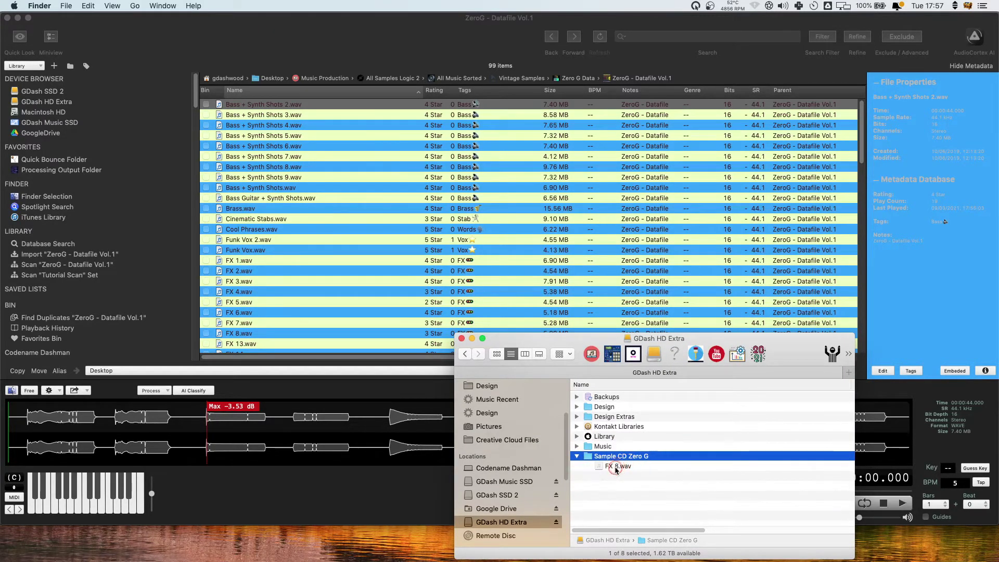
- Open the copied FX 8.wav in AudioFinder and use it to make its folder the processing output folder
{"action": "double_click", "coordinate": [615, 467]}
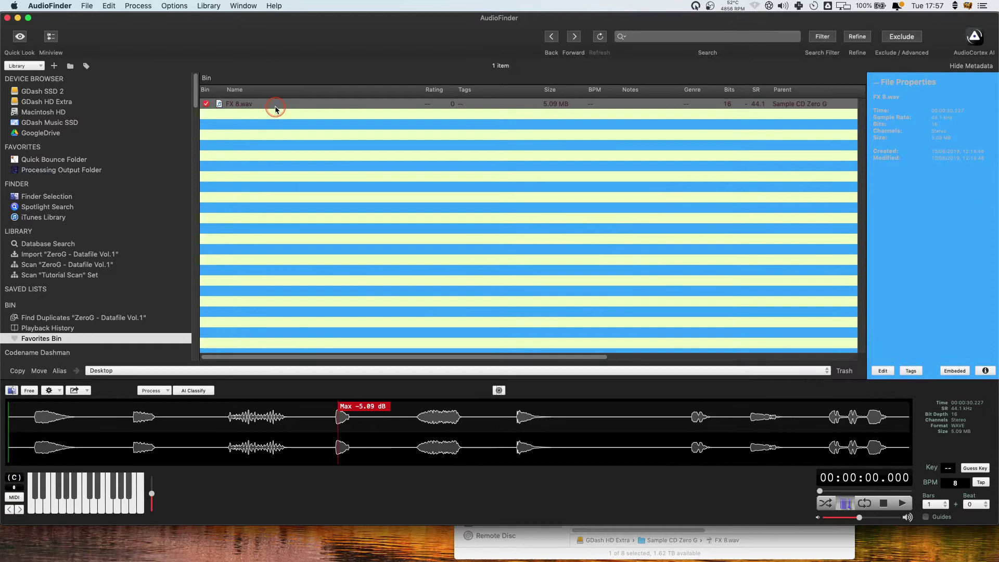
{"action": "left_click", "coordinate": [274, 107]}
{"action": "key", "text": "space"}
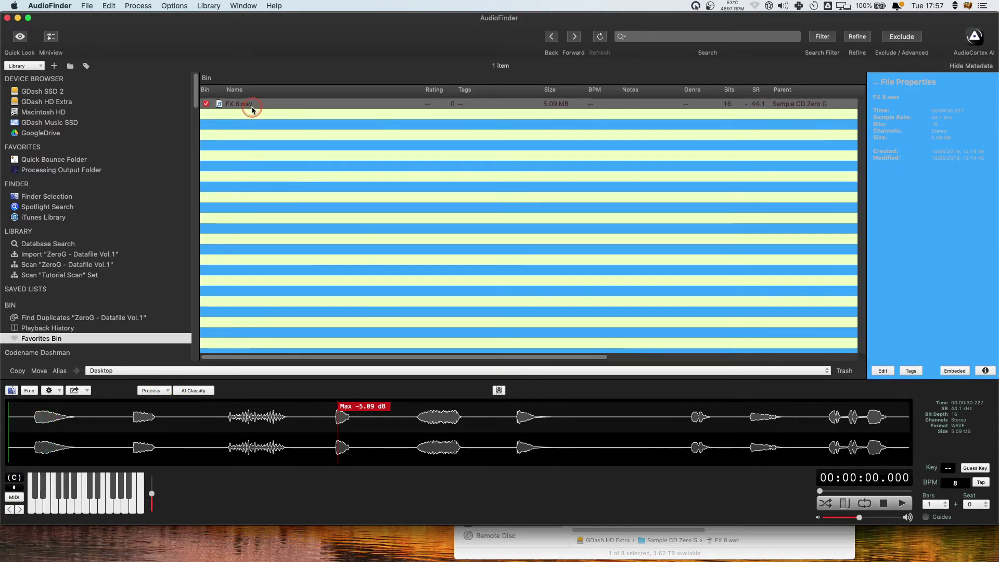
{"action": "right_click", "coordinate": [250, 106]}
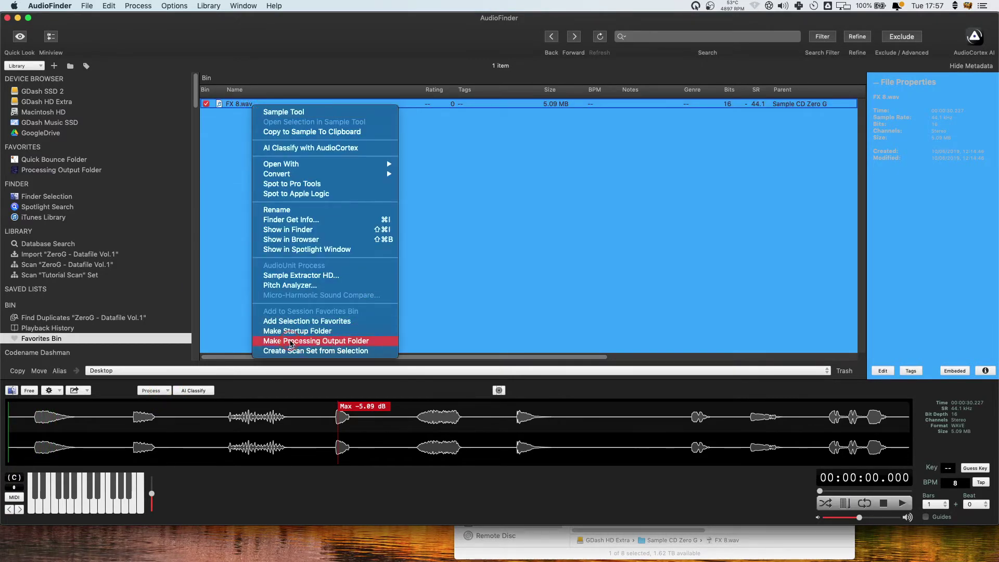
{"action": "left_click", "coordinate": [323, 341]}
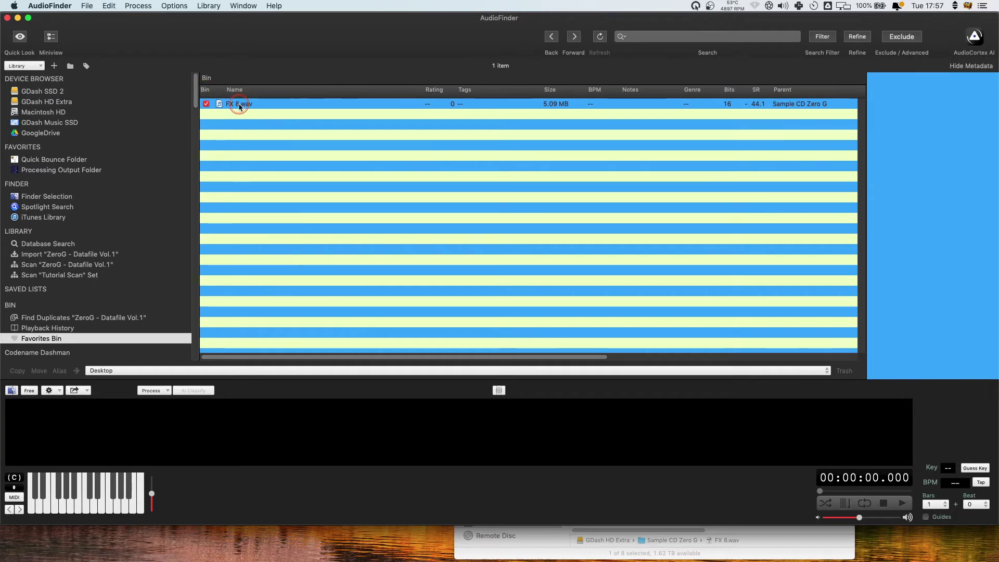
- Return to Finder and delete FX 8.wav from the Sample CD Zero G folder
{"action": "left_click", "coordinate": [715, 547]}
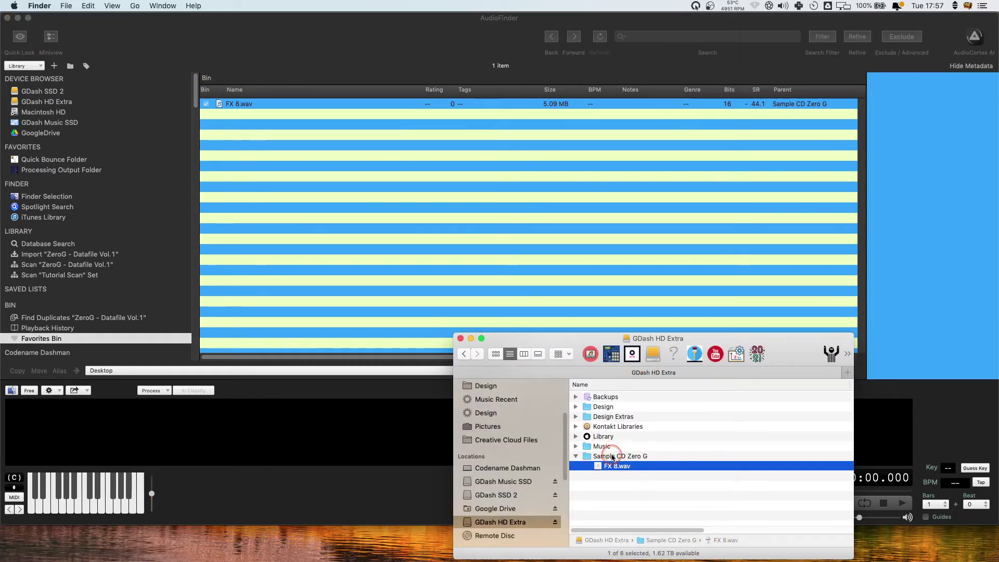
{"action": "left_click", "coordinate": [625, 480]}
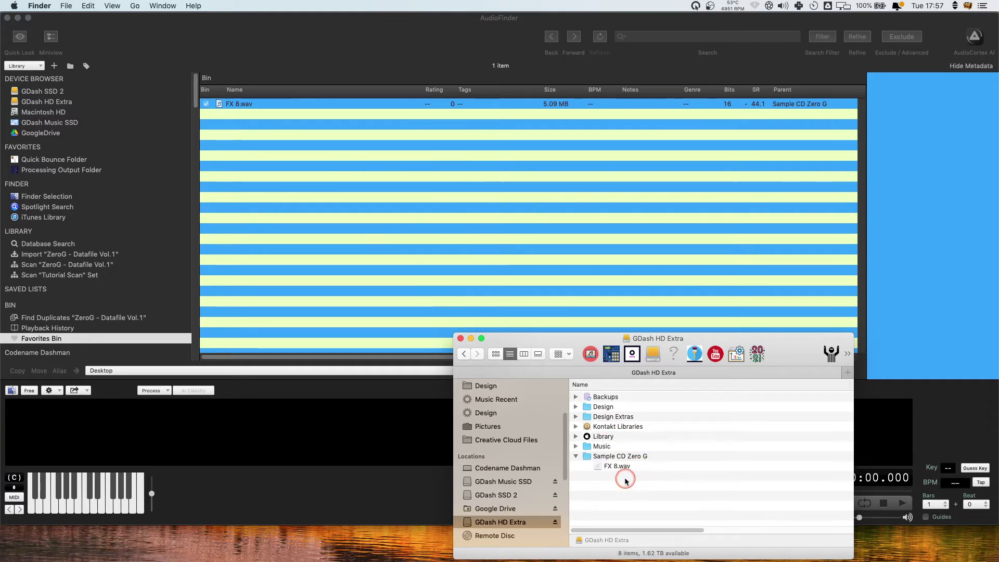
{"action": "left_click", "coordinate": [626, 468]}
{"action": "key", "text": "super+BackSpace"}
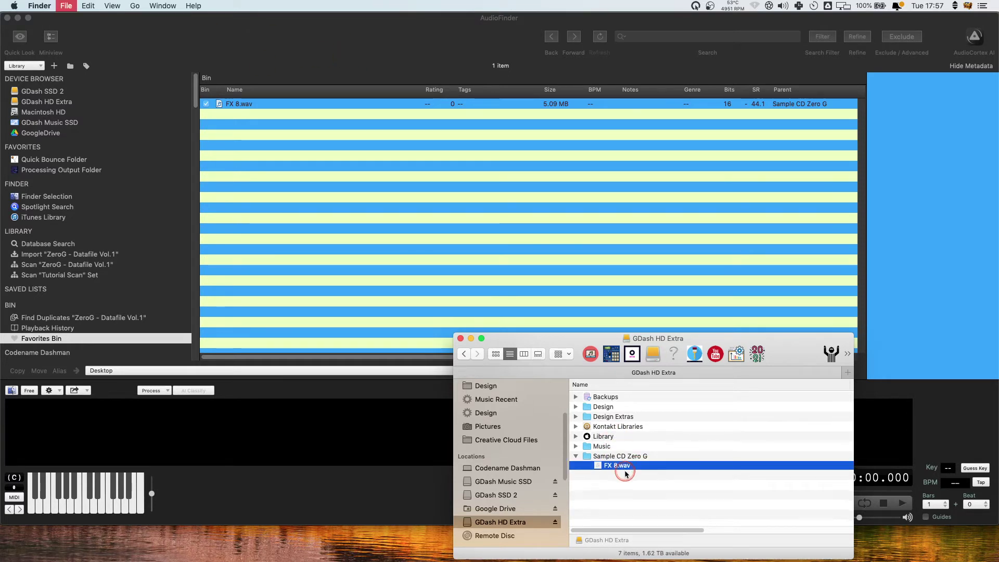
- Switch to AudioFinder and run Sample Extractor HD on all samples in the ZeroG - Datafile Vol.1 list, using the All purpose synths and loops preset
{"action": "left_click", "coordinate": [514, 54]}
{"action": "left_click", "coordinate": [551, 37]}
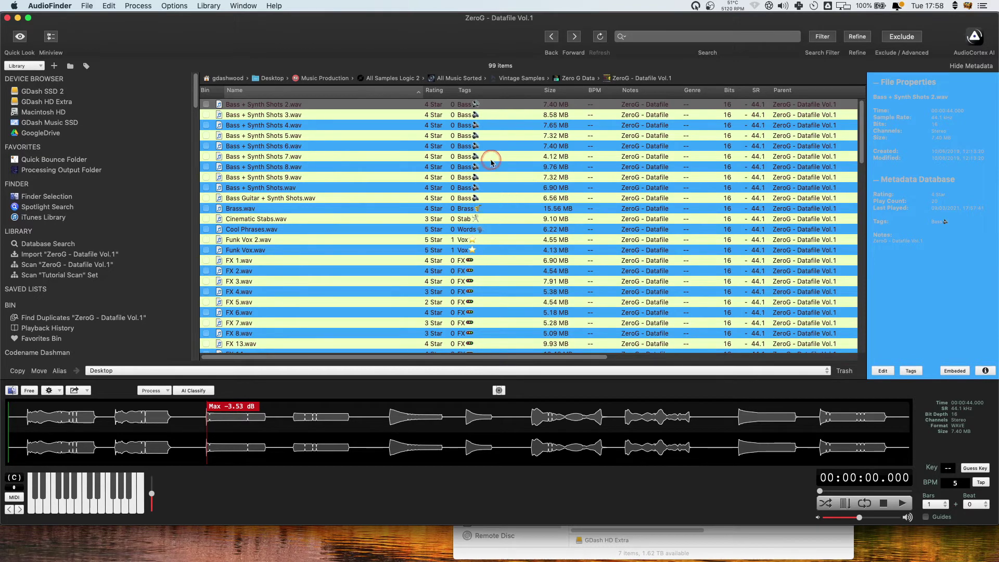
{"action": "scroll", "coordinate": [491, 162], "scroll_direction": "down", "scroll_amount": 15}
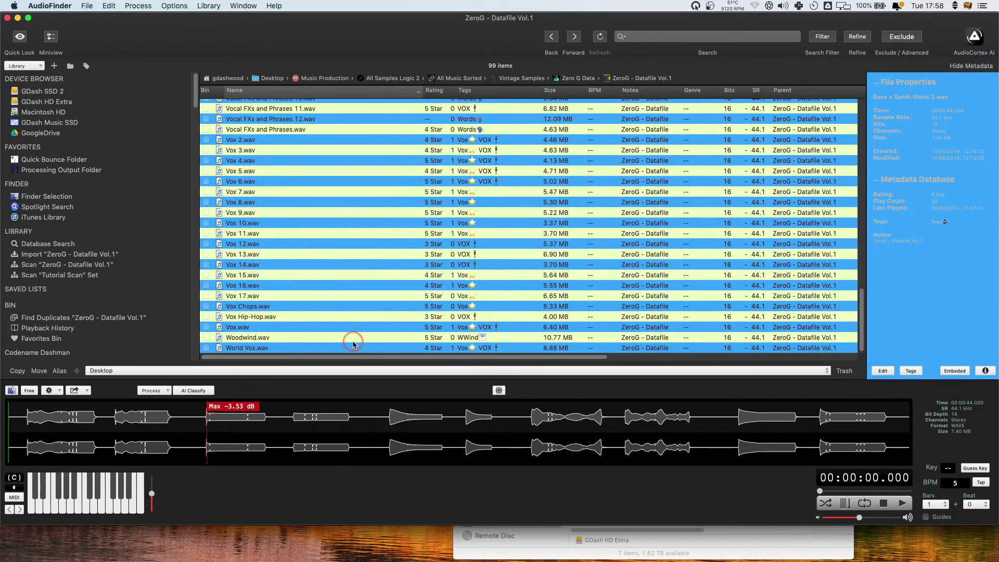
{"action": "key", "text": "super+a"}
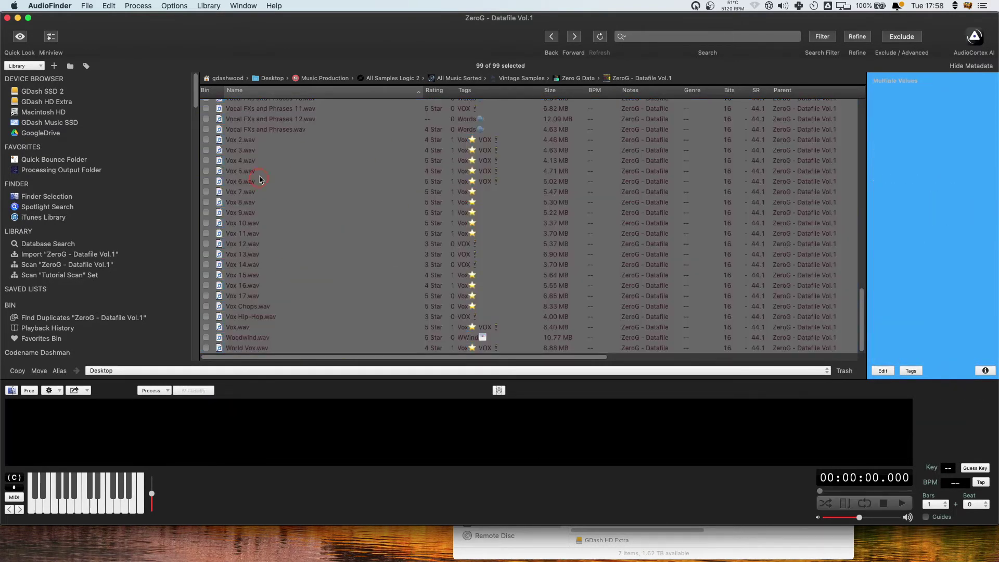
{"action": "left_click", "coordinate": [156, 394]}
{"action": "left_click", "coordinate": [161, 419]}
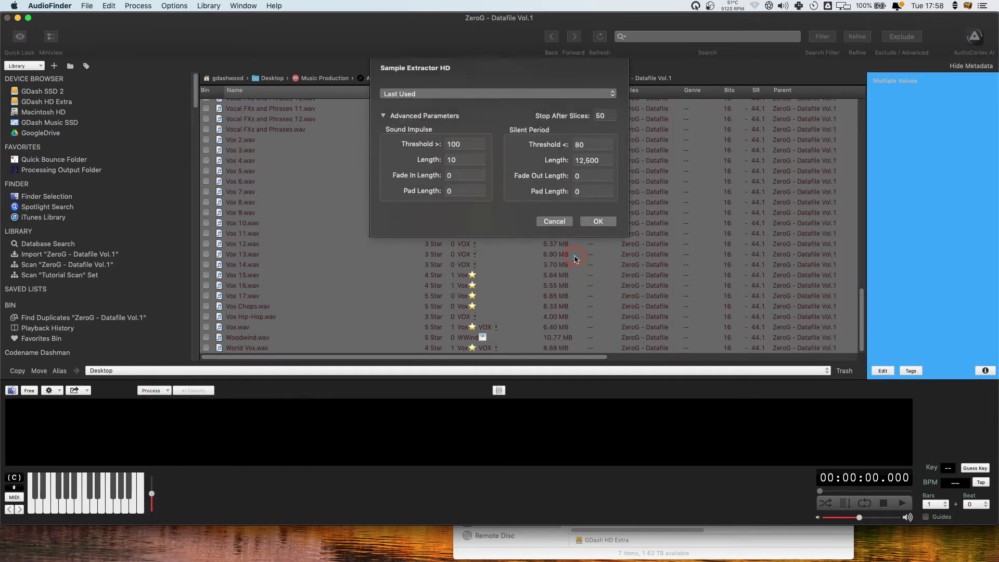
{"action": "left_click", "coordinate": [458, 99]}
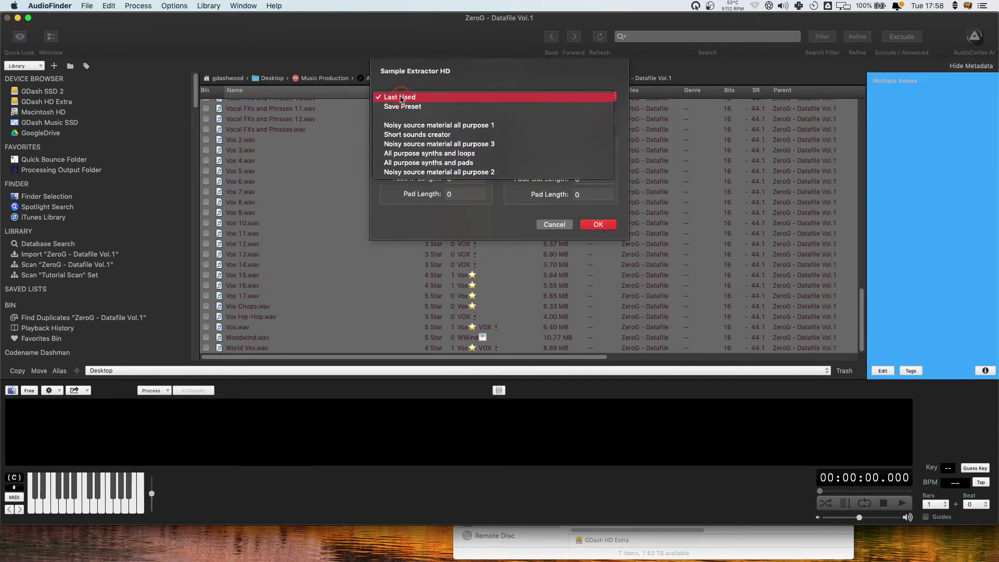
{"action": "left_click", "coordinate": [466, 153]}
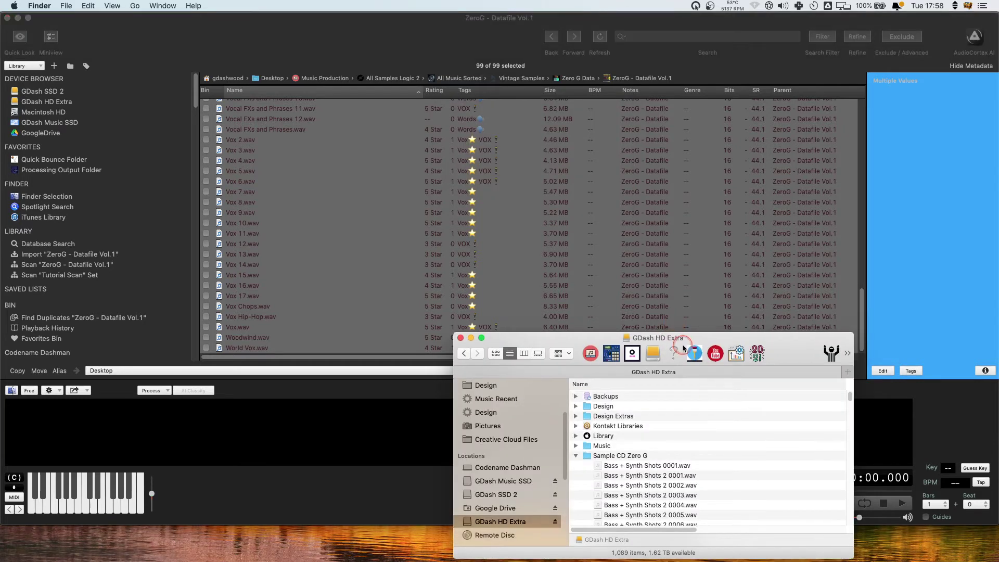
- Bring Bass + Synth Shots 0001.wav from Finder into AudioFinder and show its Sample CD Zero G folder in the browser to review the slices
{"action": "left_click_drag", "start_coordinate": [682, 345], "coordinate": [603, 140]}
{"action": "left_click_drag", "start_coordinate": [565, 263], "coordinate": [341, 103]}
{"action": "right_click", "coordinate": [302, 103]}
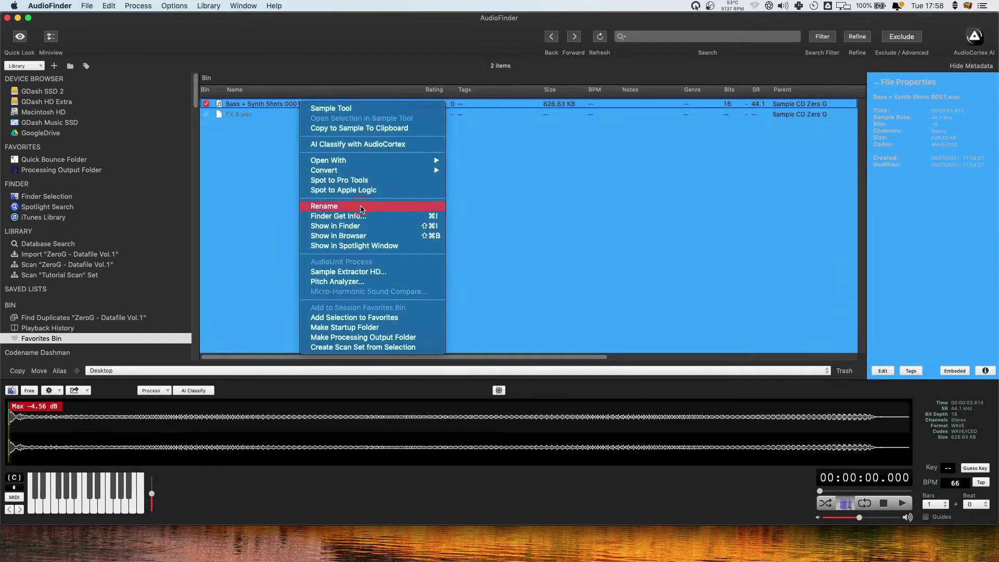
{"action": "left_click", "coordinate": [672, 168]}
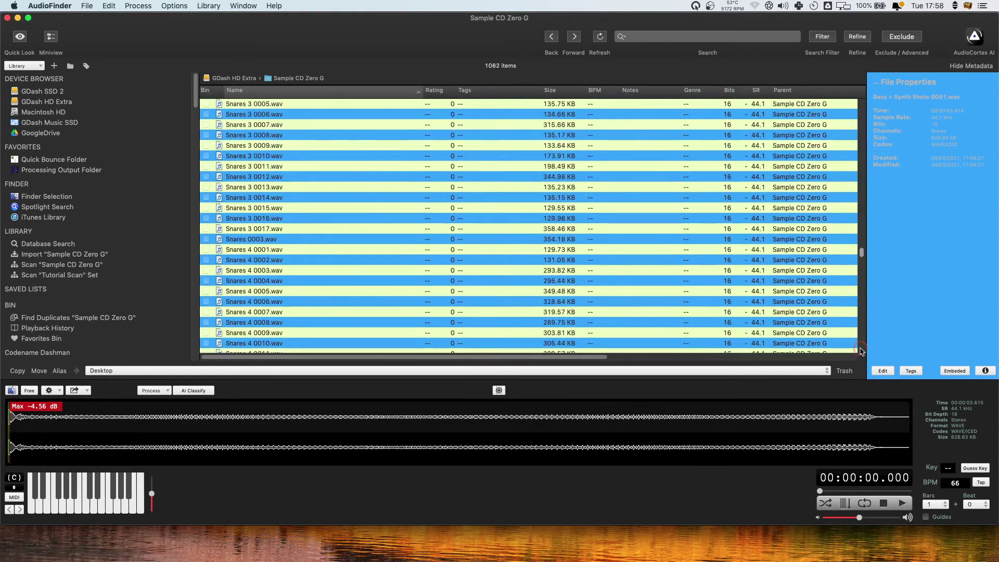
{"action": "left_click_drag", "start_coordinate": [861, 252], "coordinate": [862, 354]}
{"action": "scroll", "coordinate": [383, 164], "scroll_direction": "up", "scroll_amount": 15}
{"action": "scroll", "coordinate": [350, 127], "scroll_direction": "up", "scroll_amount": 15}
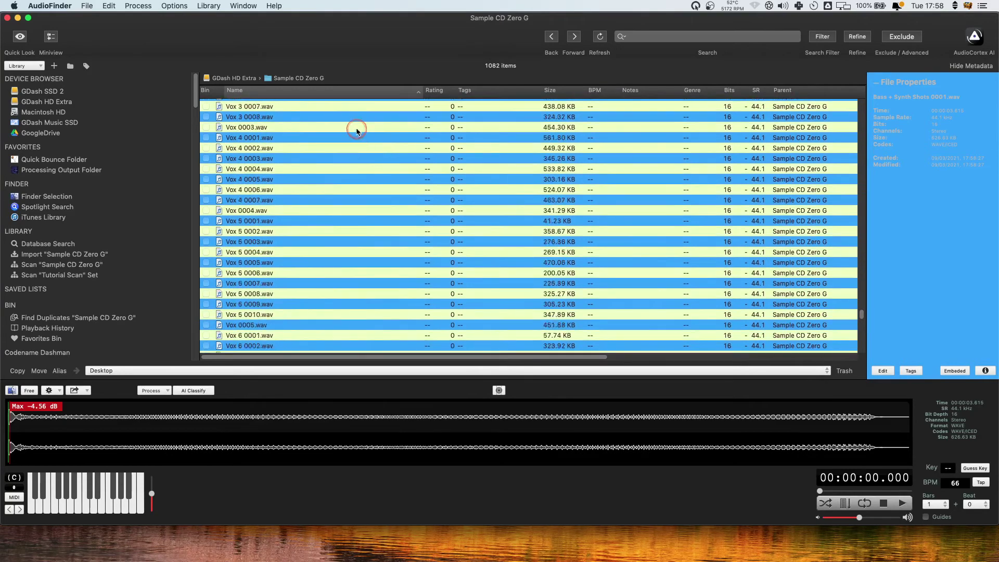
{"action": "left_click", "coordinate": [345, 126]}
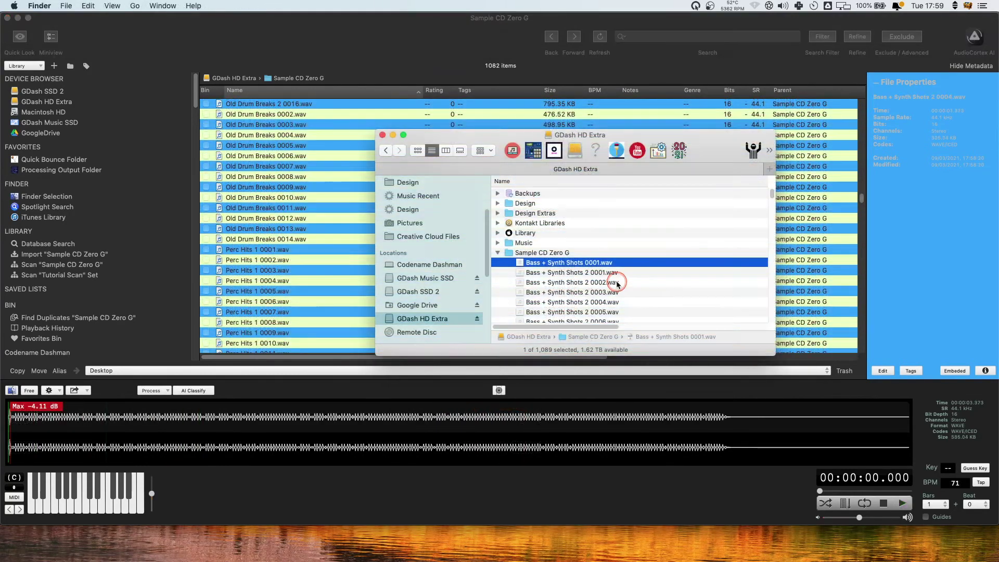
- Switch to Finder and batch-rename all files in the Sample CD Zero G folder, replacing the text 000 with nothing
{"action": "left_click_drag", "start_coordinate": [774, 355], "coordinate": [859, 475]}
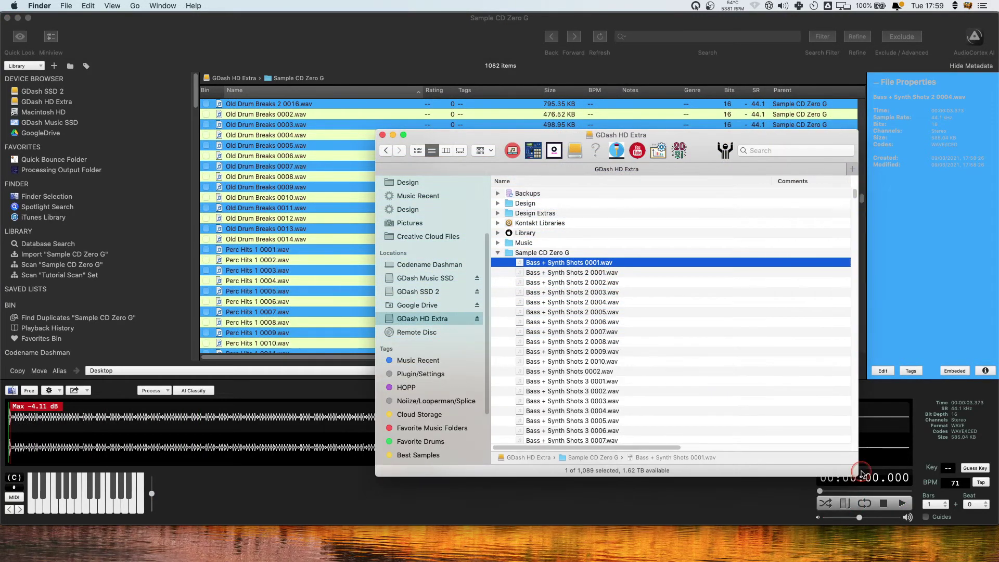
{"action": "scroll", "coordinate": [590, 280], "scroll_direction": "down", "scroll_amount": 10}
{"action": "scroll", "coordinate": [589, 280], "scroll_direction": "down", "scroll_amount": 20}
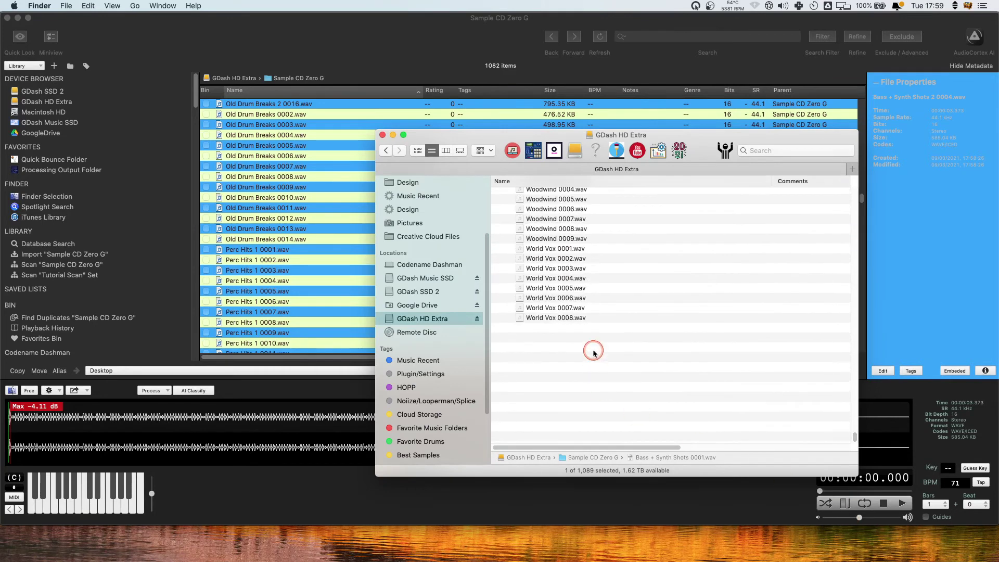
{"action": "key", "text": "super+a"}
{"action": "right_click", "coordinate": [570, 332]}
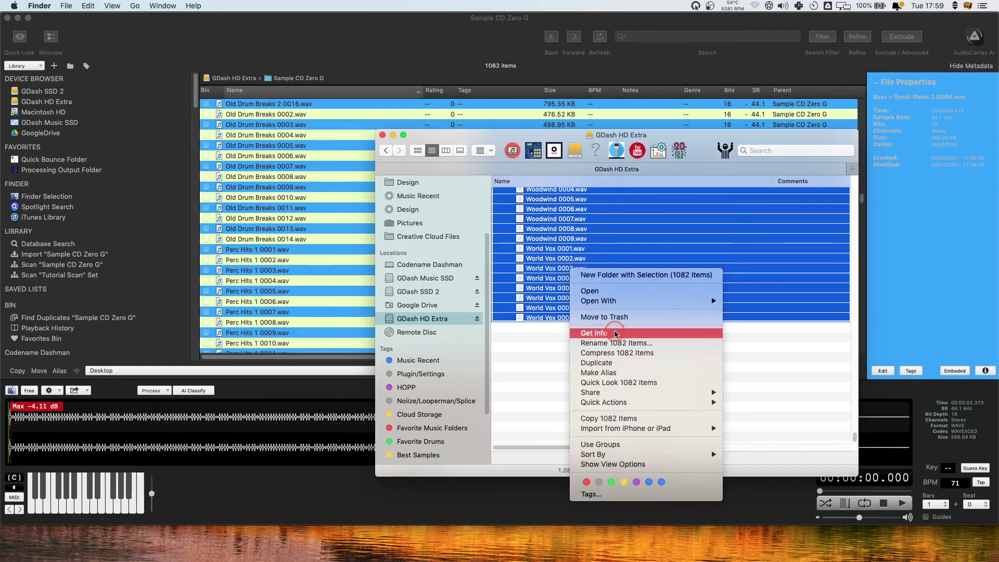
{"action": "left_click", "coordinate": [615, 343]}
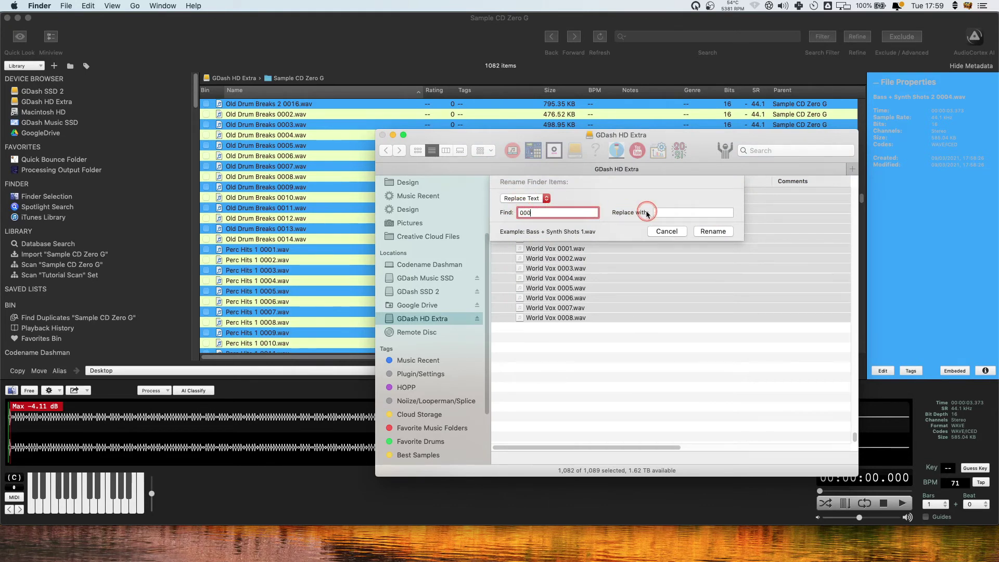
{"action": "left_click", "coordinate": [531, 198]}
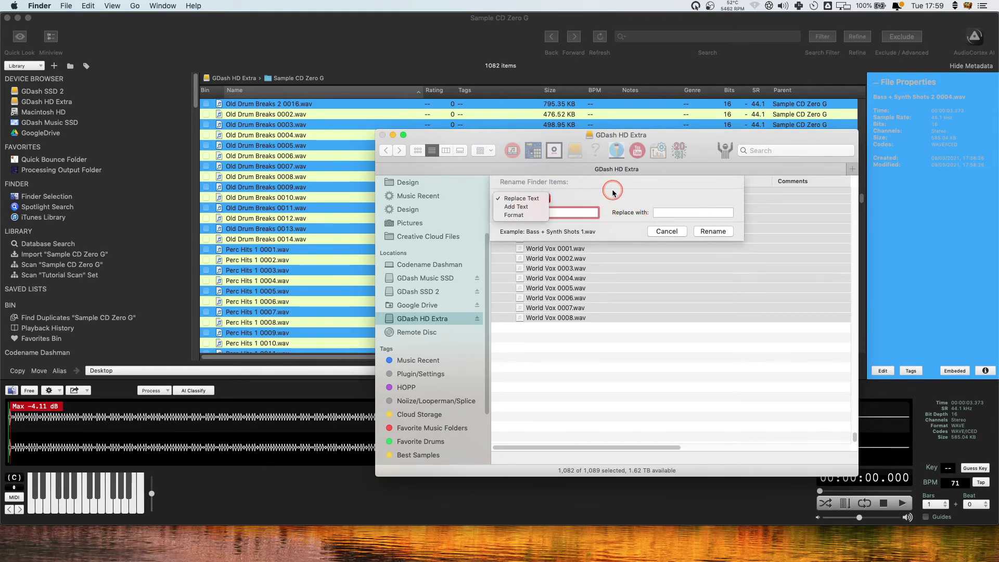
{"action": "left_click", "coordinate": [591, 198]}
{"action": "left_click", "coordinate": [560, 211]}
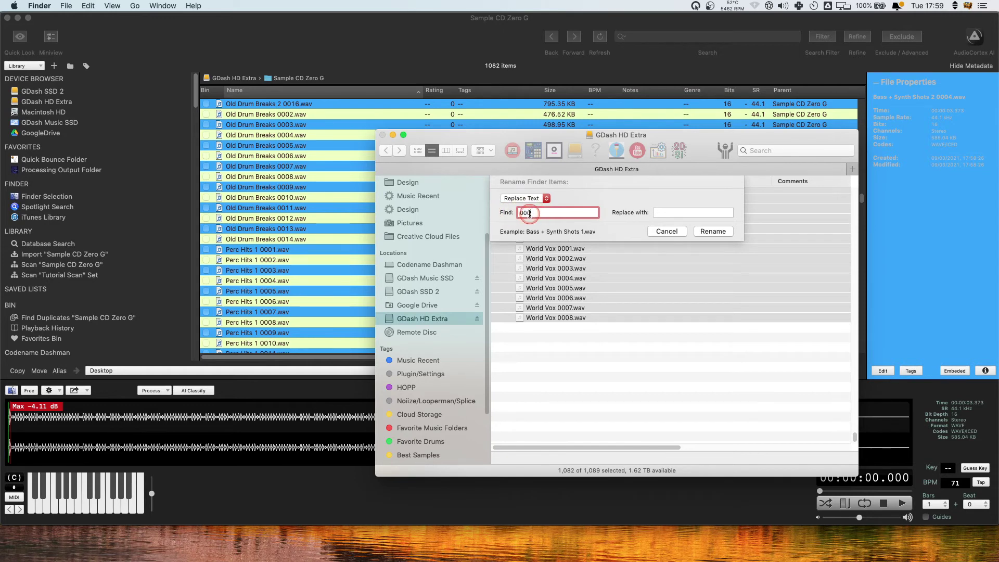
{"action": "left_click", "coordinate": [649, 213]}
{"action": "left_click", "coordinate": [671, 213]}
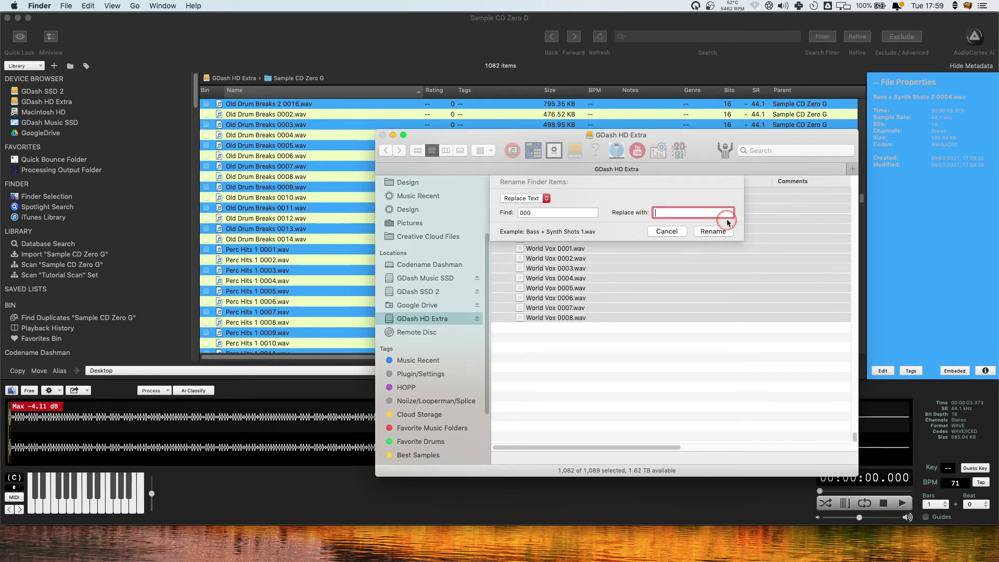
{"action": "left_click", "coordinate": [719, 232]}
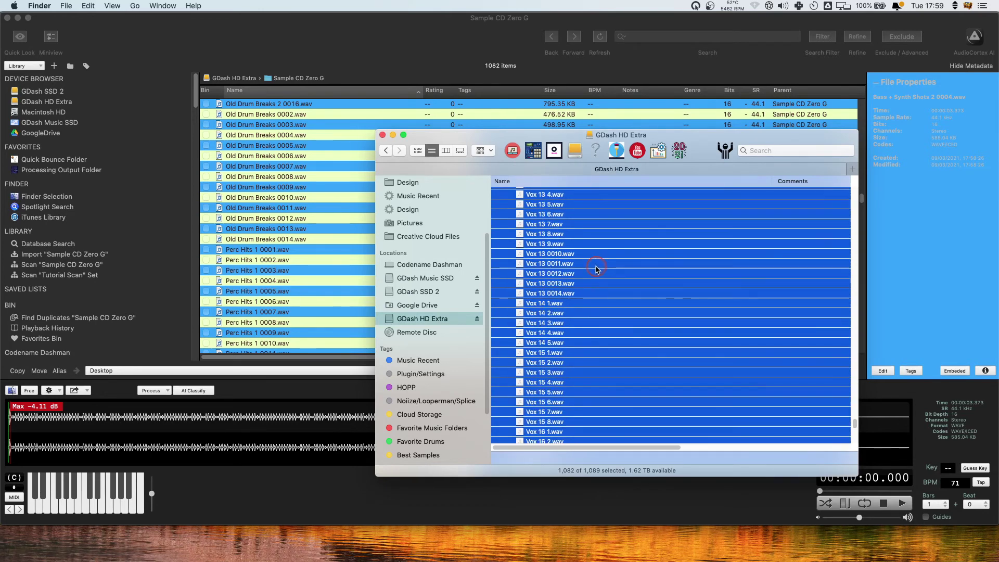
- Batch-rename all files in the folder again to strip the leading 00 from the two-digit slice numbers
{"action": "left_click", "coordinate": [587, 324]}
{"action": "scroll", "coordinate": [585, 317], "scroll_direction": "up", "scroll_amount": 10}
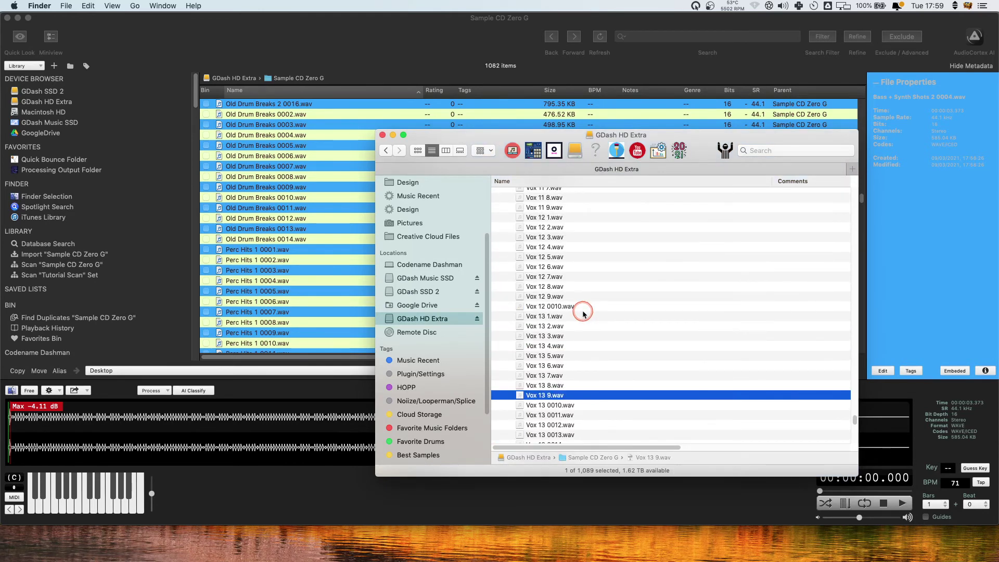
{"action": "key", "text": "super+a"}
{"action": "scroll", "coordinate": [580, 313], "scroll_direction": "up", "scroll_amount": 15}
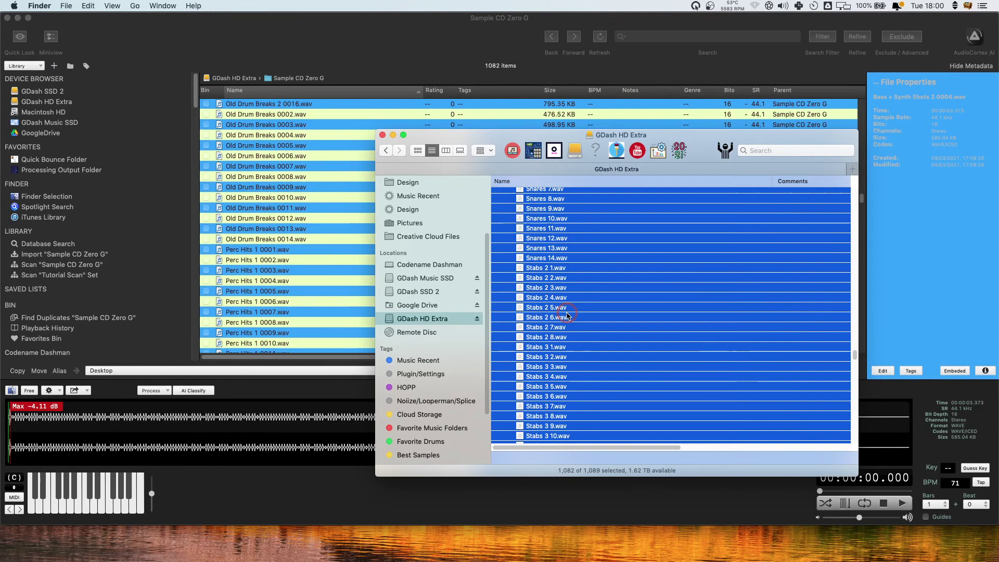
- Switch to AudioFinder, refresh the Sample CD Zero G listing and look through the renamed files
{"action": "left_click", "coordinate": [314, 144]}
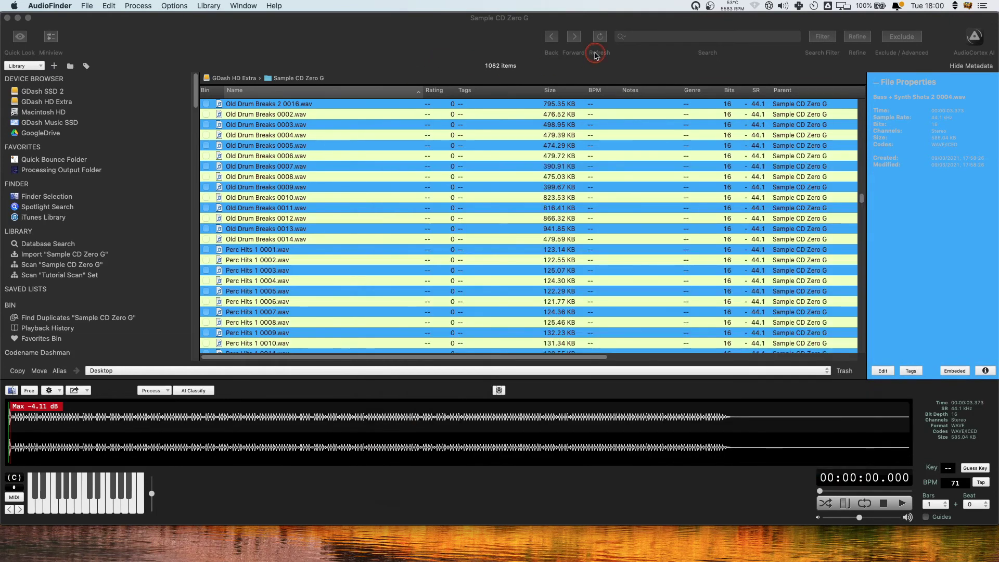
{"action": "left_click", "coordinate": [604, 36]}
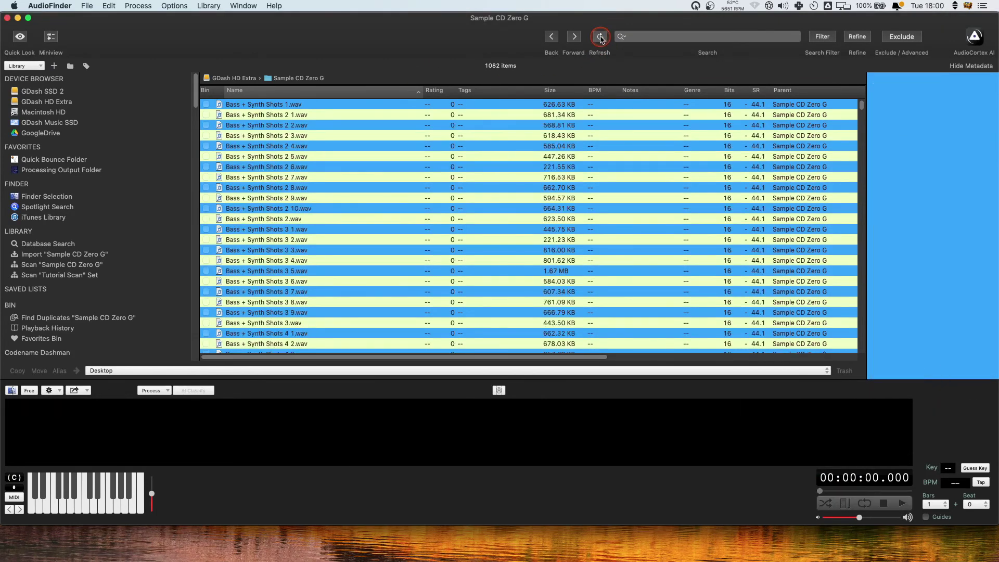
{"action": "scroll", "coordinate": [372, 148], "scroll_direction": "down", "scroll_amount": 20}
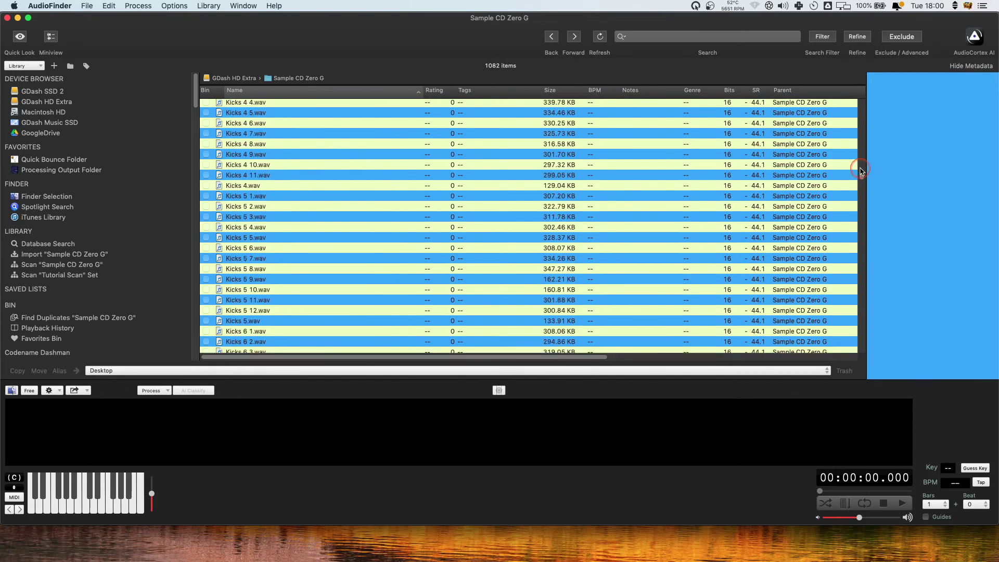
{"action": "scroll", "coordinate": [862, 178], "scroll_direction": "down", "scroll_amount": 20}
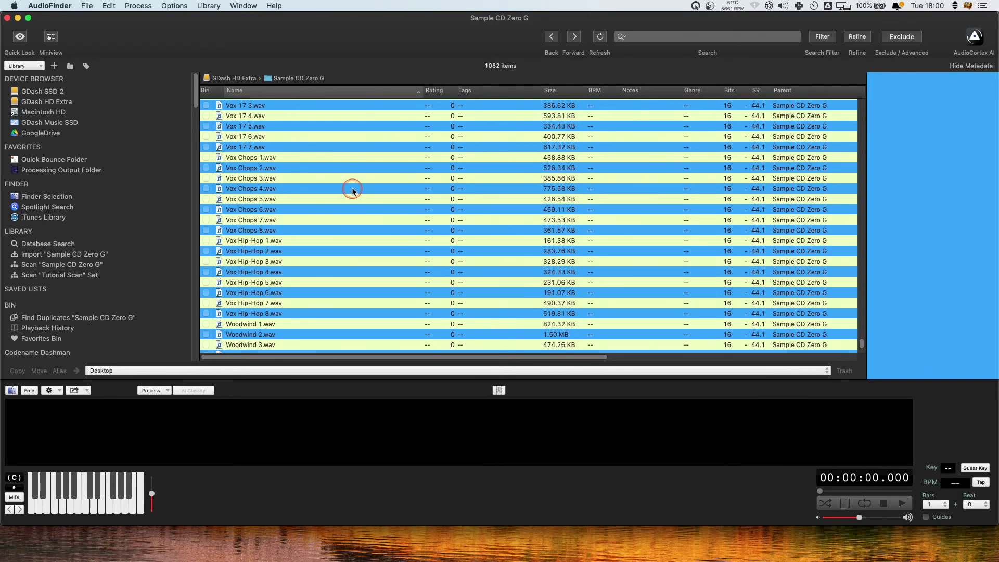
{"action": "scroll", "coordinate": [649, 160], "scroll_direction": "up", "scroll_amount": 20}
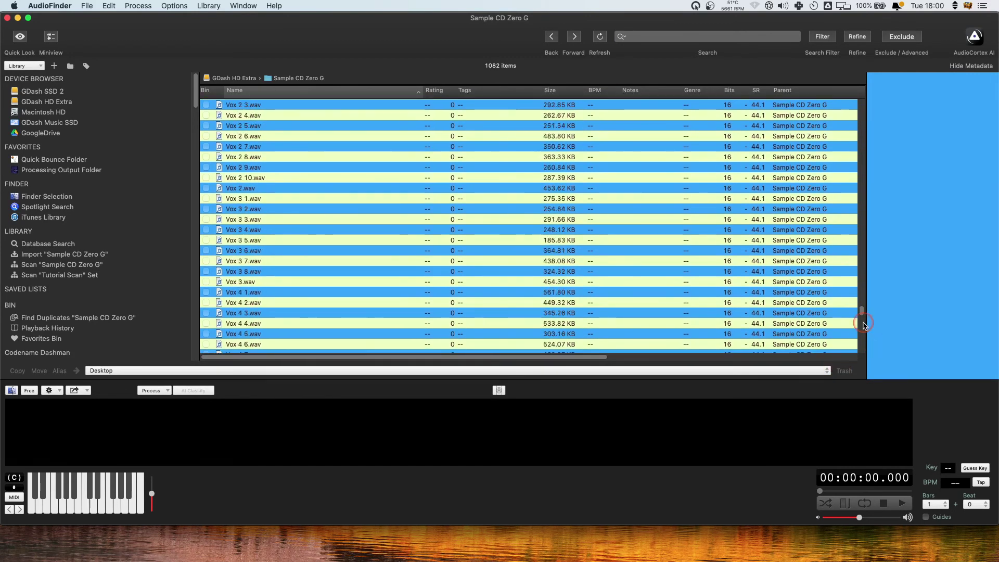
{"action": "scroll", "coordinate": [851, 173], "scroll_direction": "up", "scroll_amount": 20}
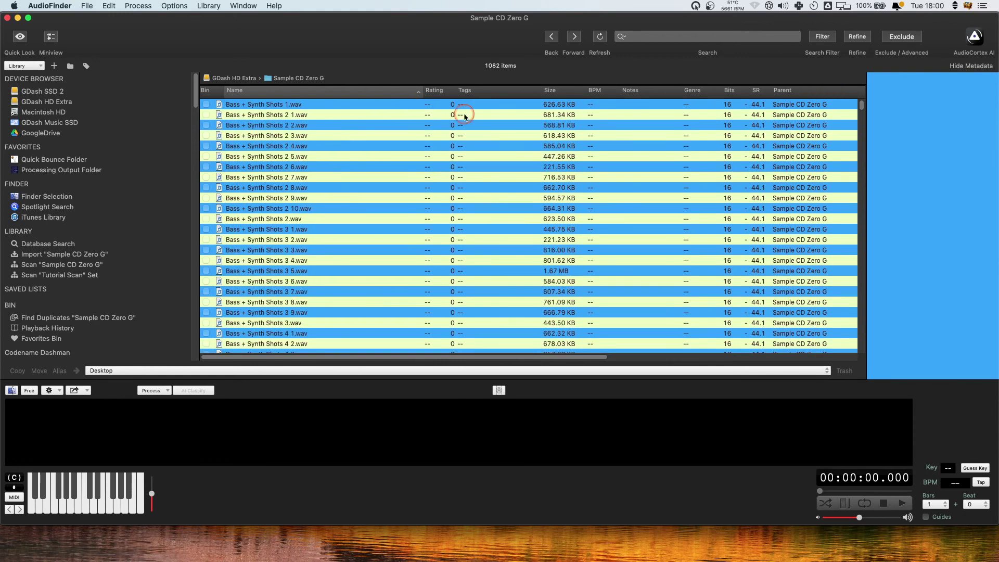
- Audition several of the Bass + Synth Shots slices, from Bass + Synth Shots 1.wav to Bass + Synth Shots 3 2.wav, and stop playback
{"action": "left_click", "coordinate": [294, 104]}
{"action": "left_click", "coordinate": [294, 126]}
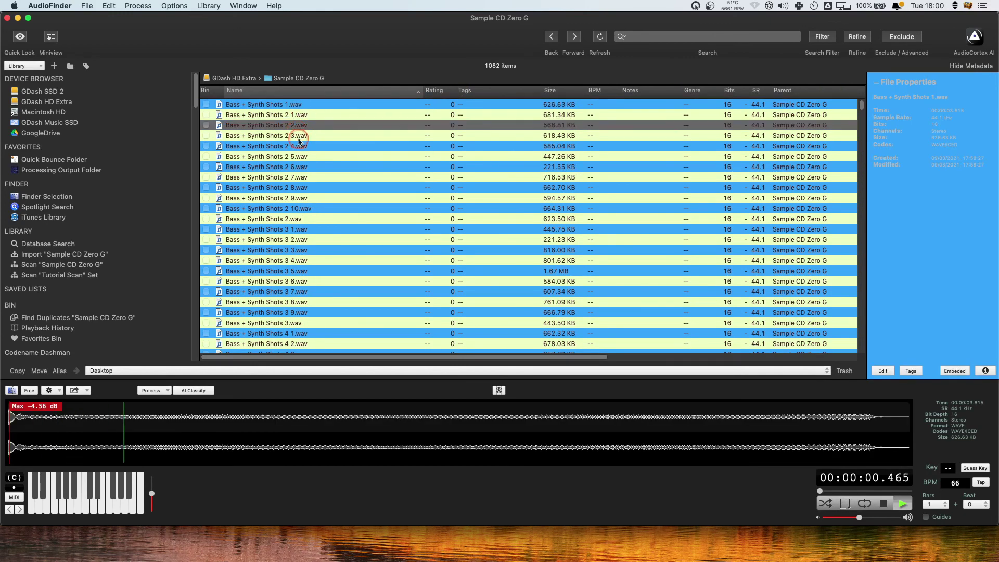
{"action": "left_click", "coordinate": [306, 187]}
{"action": "left_click", "coordinate": [309, 210]}
{"action": "left_click", "coordinate": [311, 237]}
{"action": "key", "text": "space"}
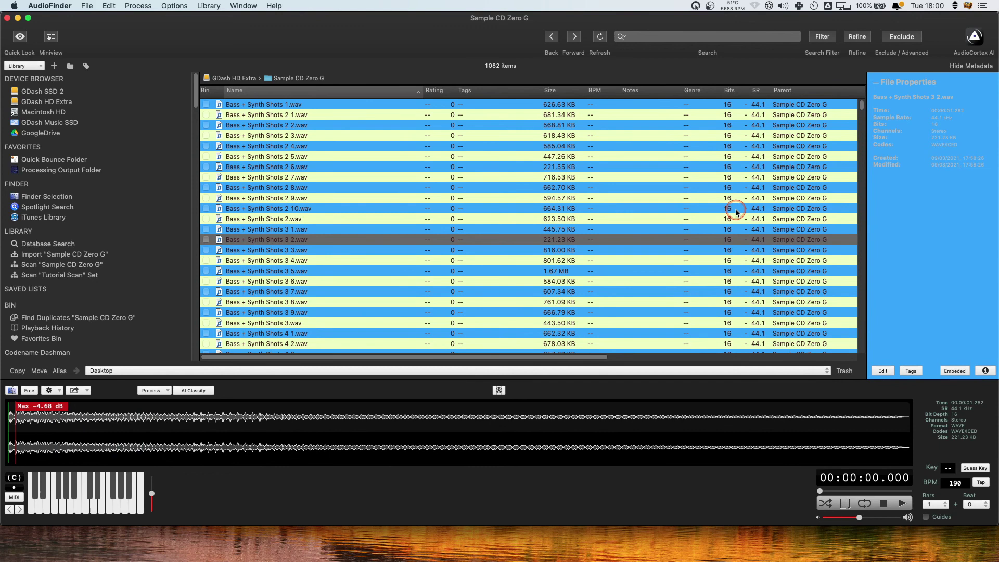